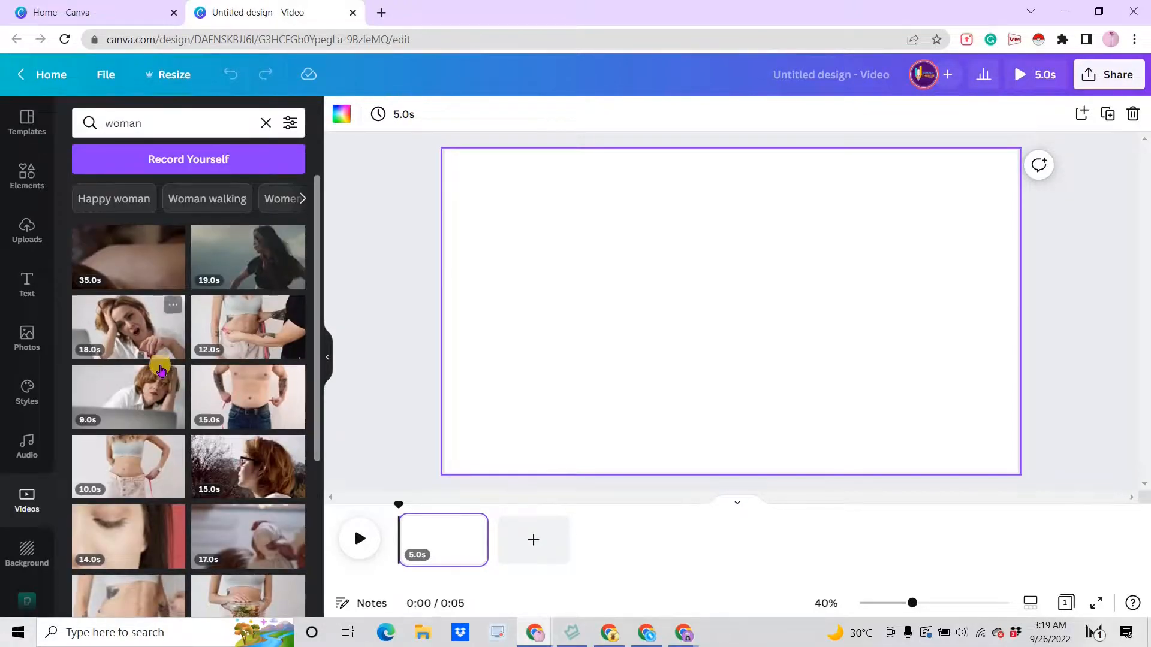
# - Add the 19-second woman dancing clip from the "woman" video results to the page
pyautogui.scroll(-2, 161, 372)
pyautogui.scroll(5, 161, 371)
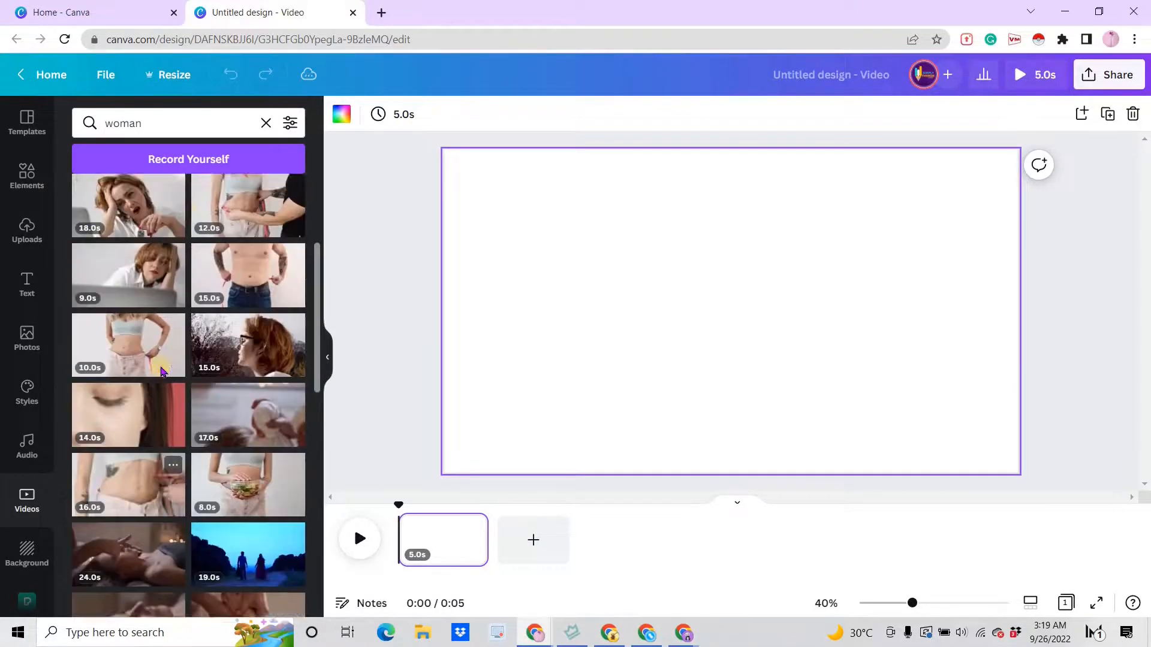
pyautogui.click(226, 253)
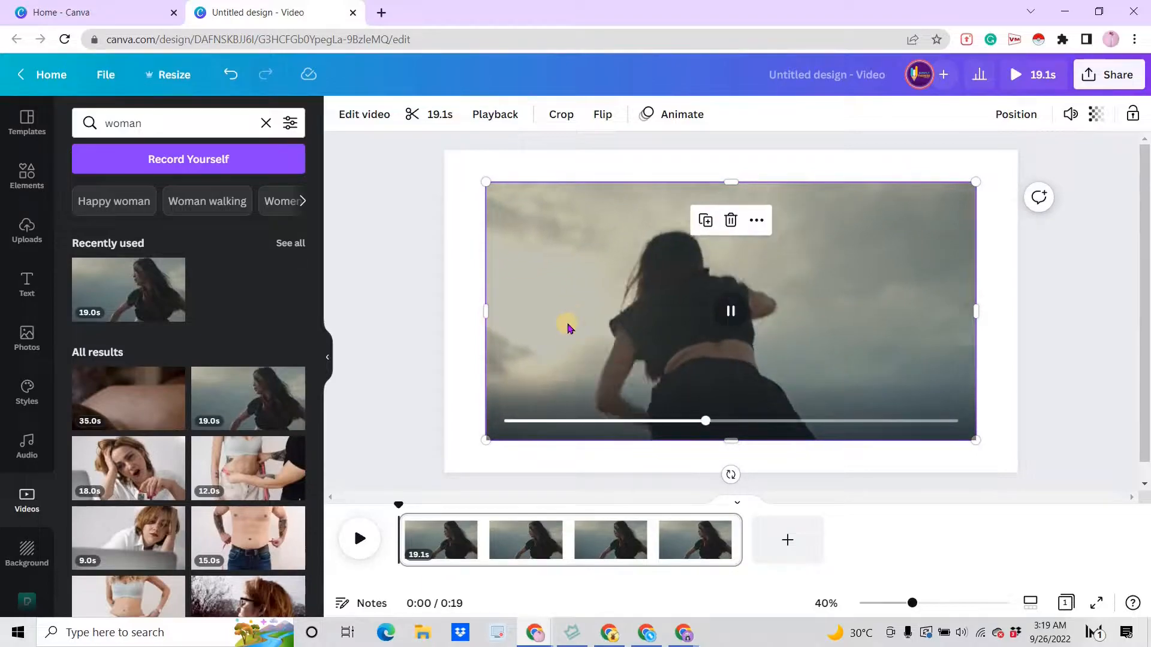
# - Pause the clip and remove its background with the Background Remover effect
pyautogui.press('space')
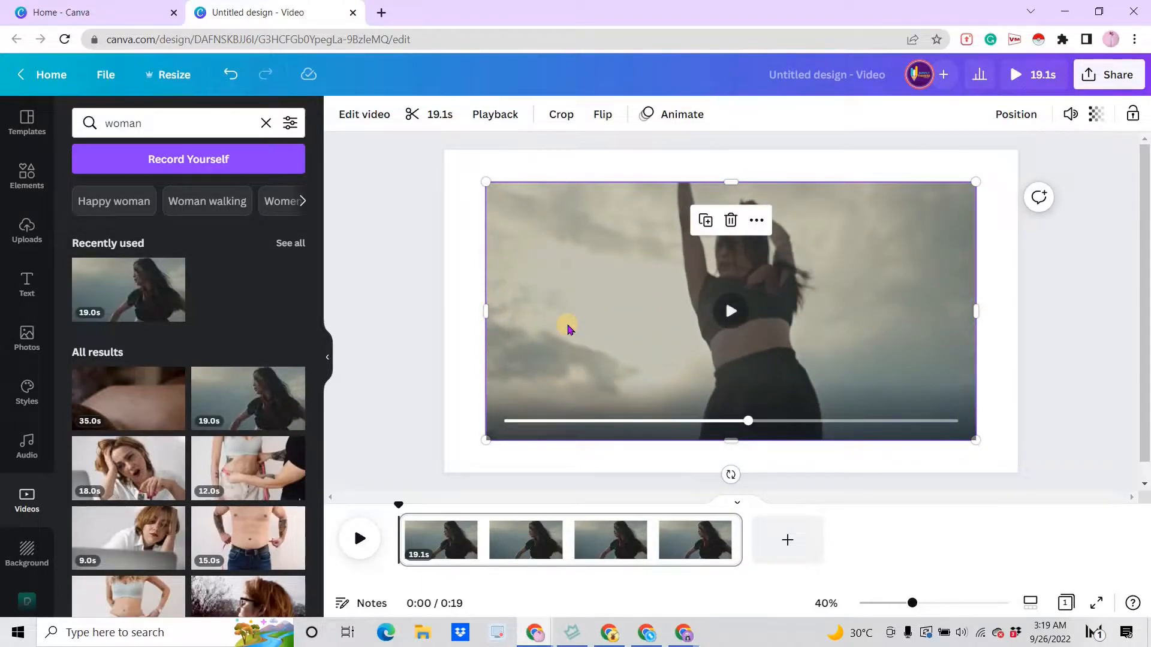
pyautogui.click(349, 122)
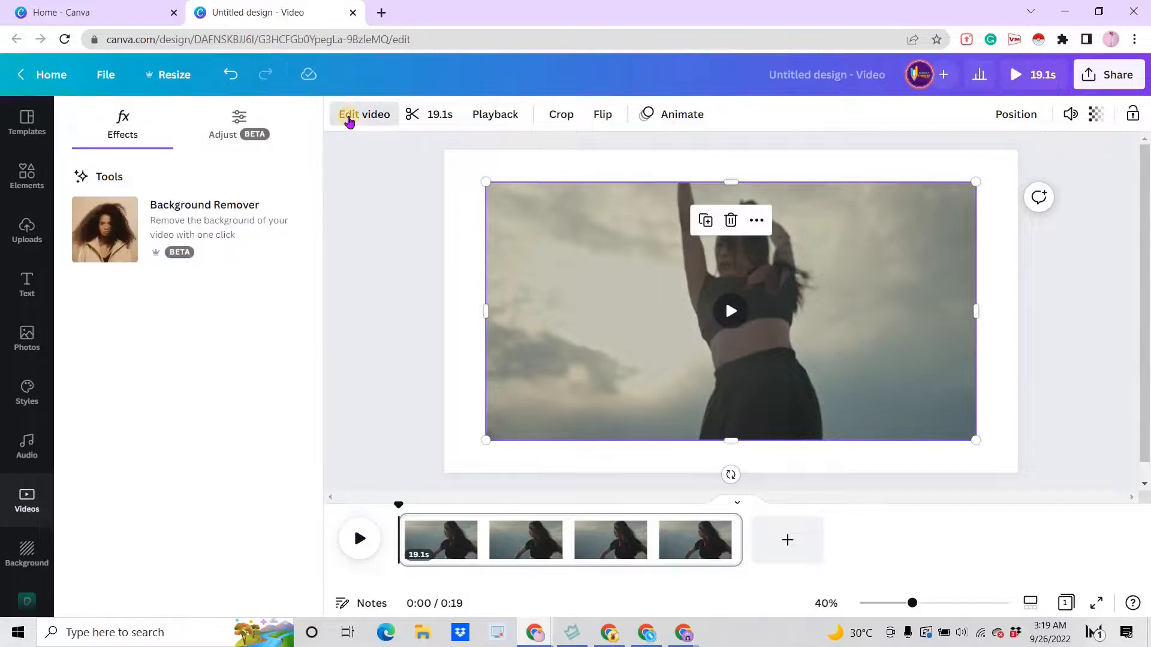
pyautogui.click(211, 223)
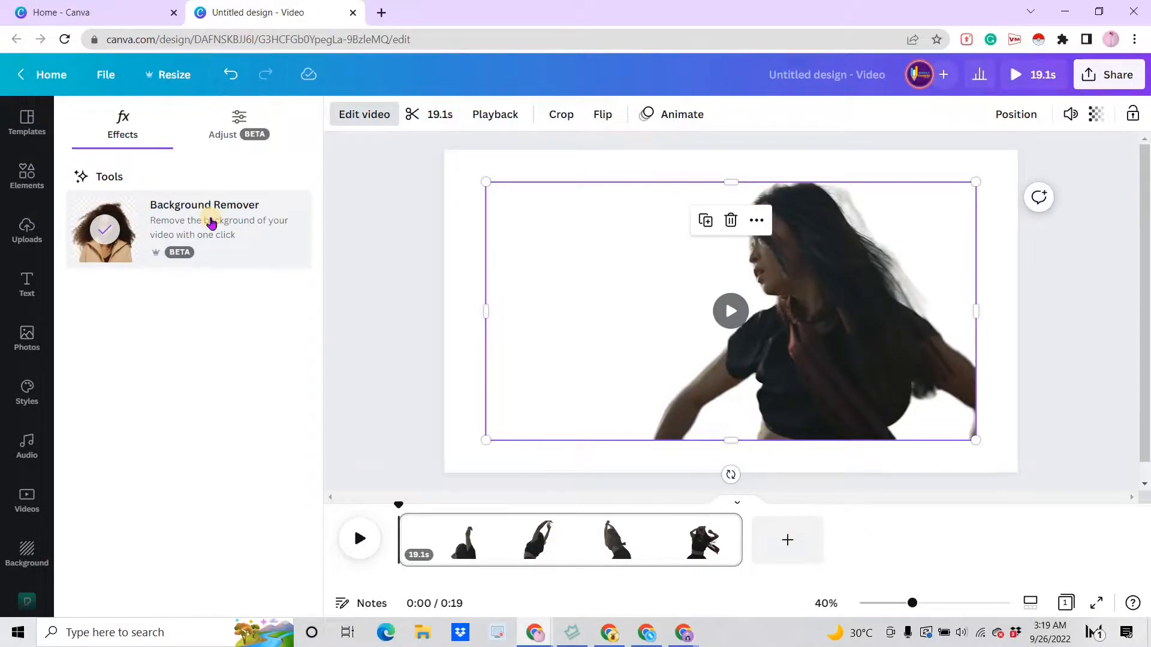
pyautogui.click(454, 457)
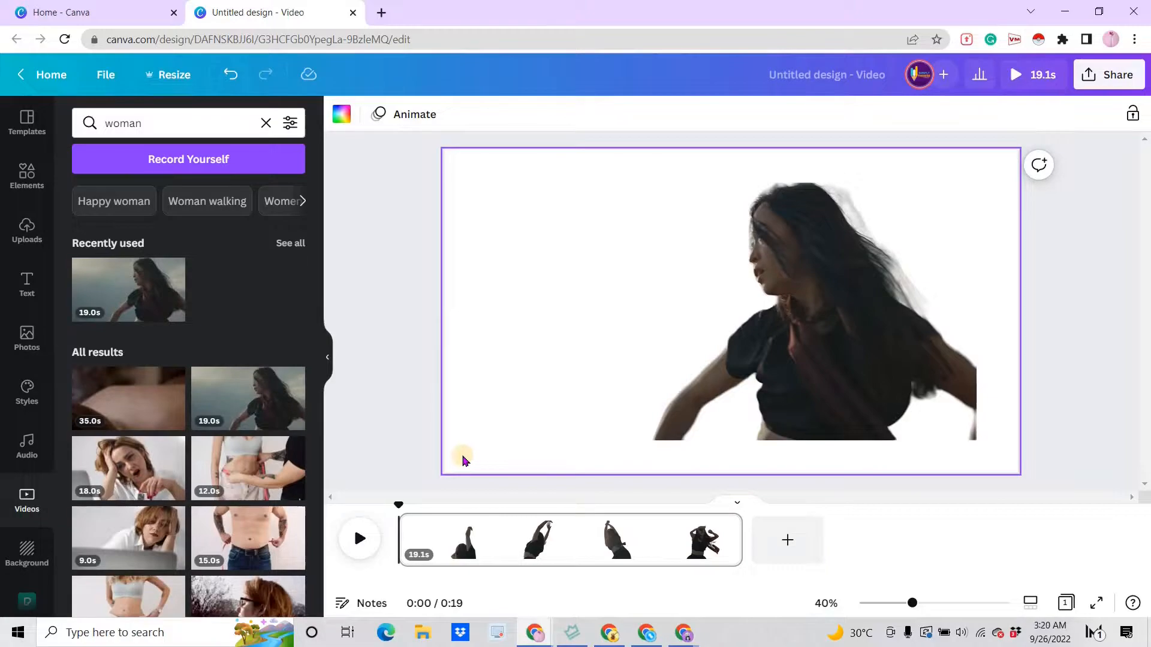
# - Search photos for "ocean" and apply a pastel sunset beach photo as the page background
pyautogui.click(25, 337)
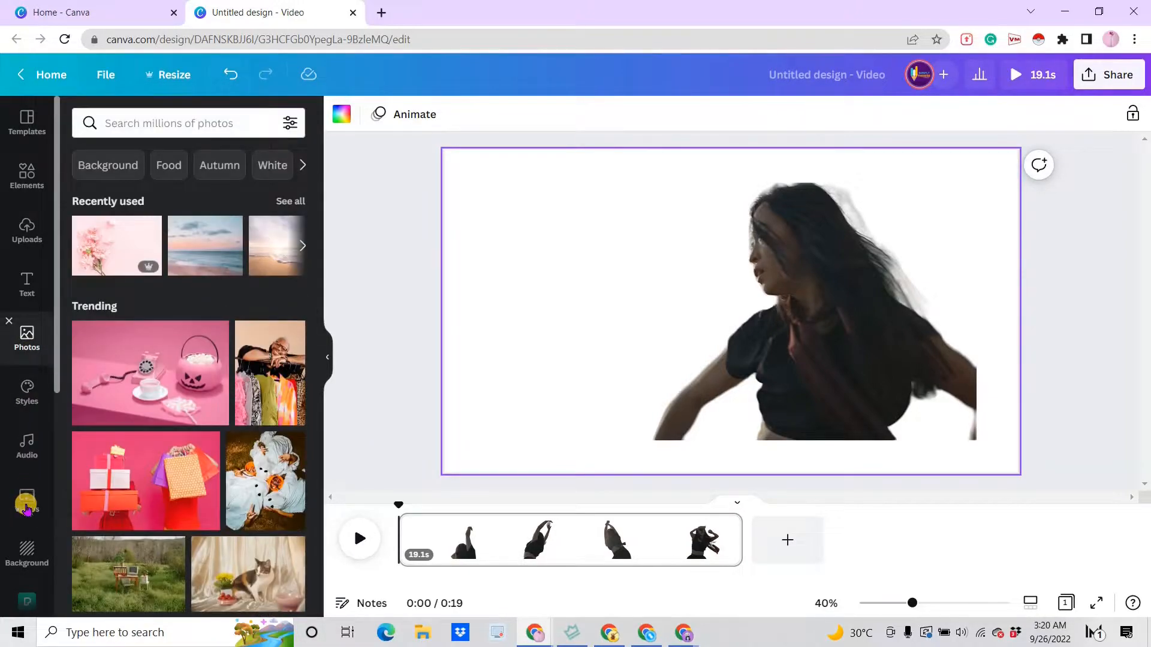
pyautogui.click(27, 506)
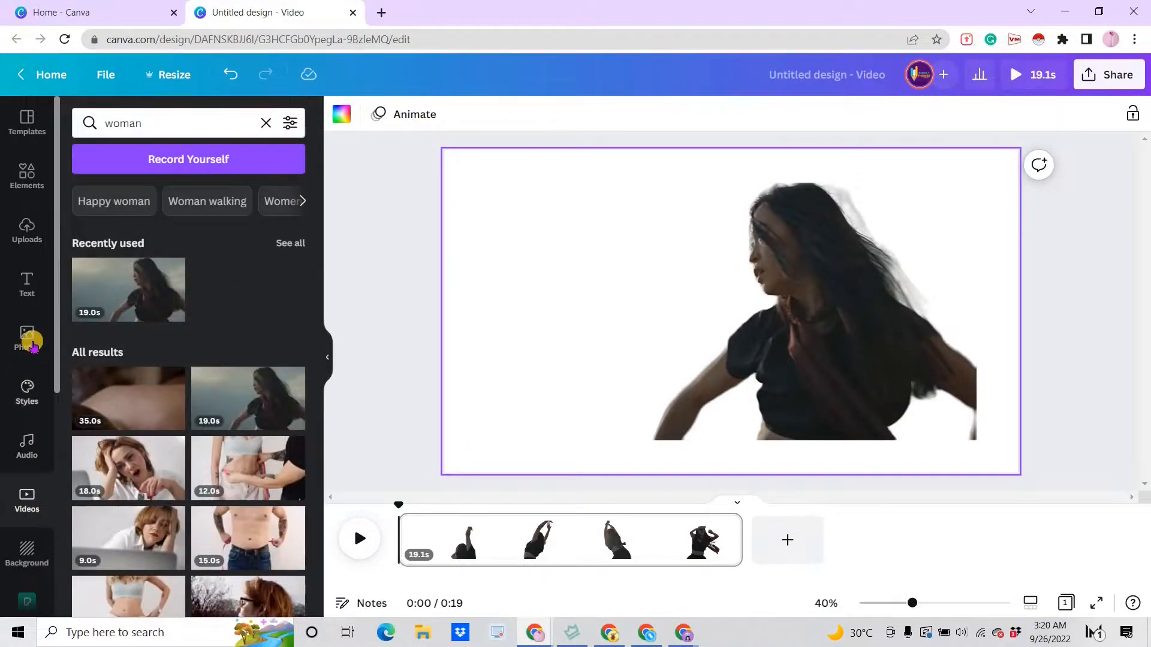
pyautogui.click(27, 339)
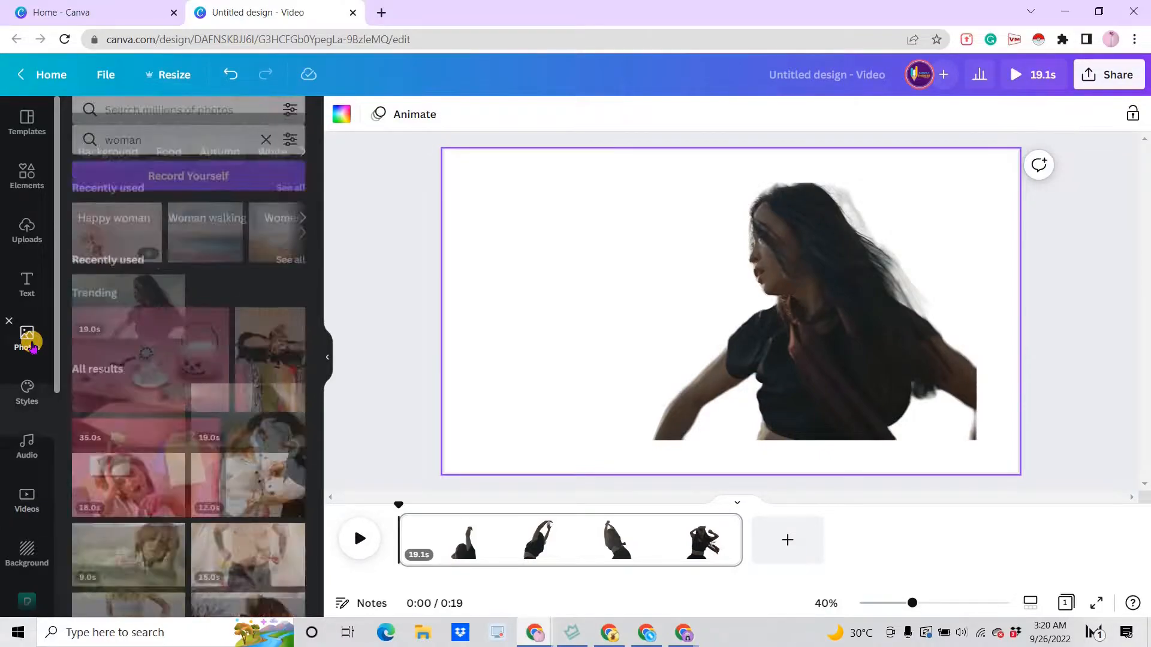
pyautogui.click(160, 123)
pyautogui.write('o')
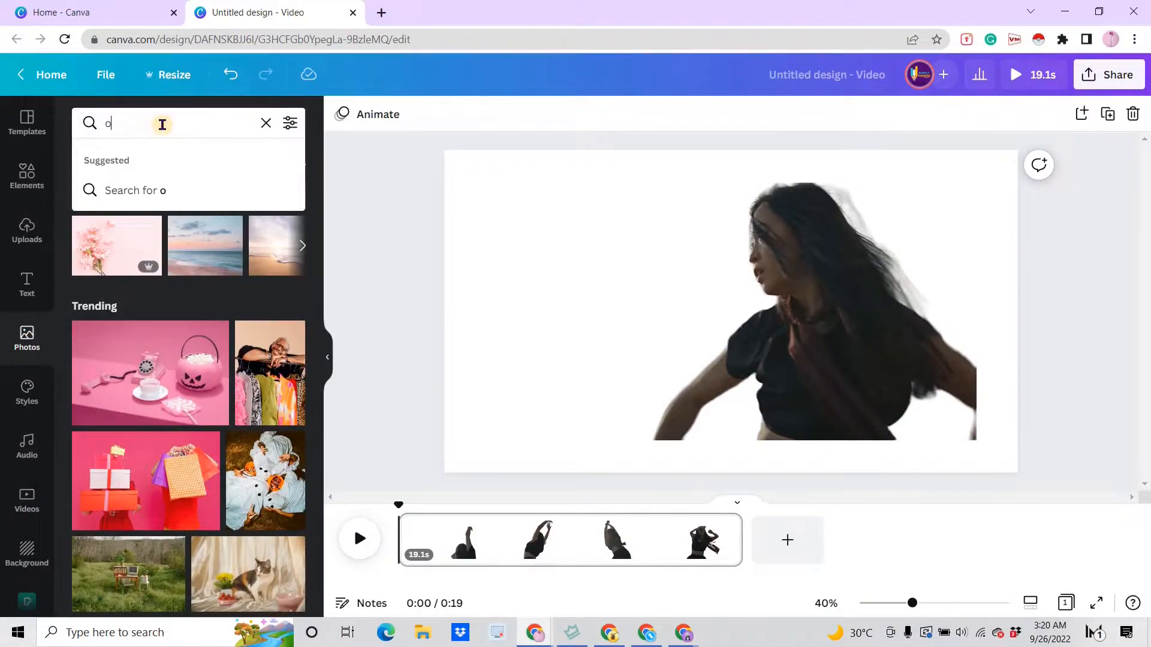
pyautogui.write('cean')
pyautogui.press('Return')
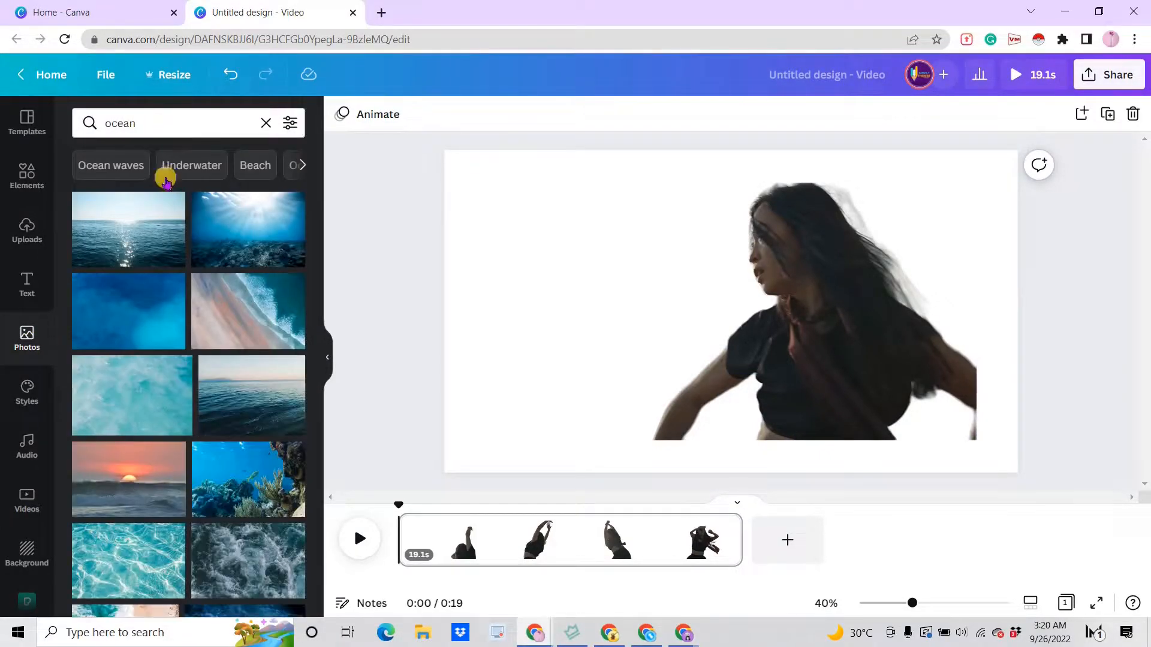
pyautogui.scroll(-10, 148, 310)
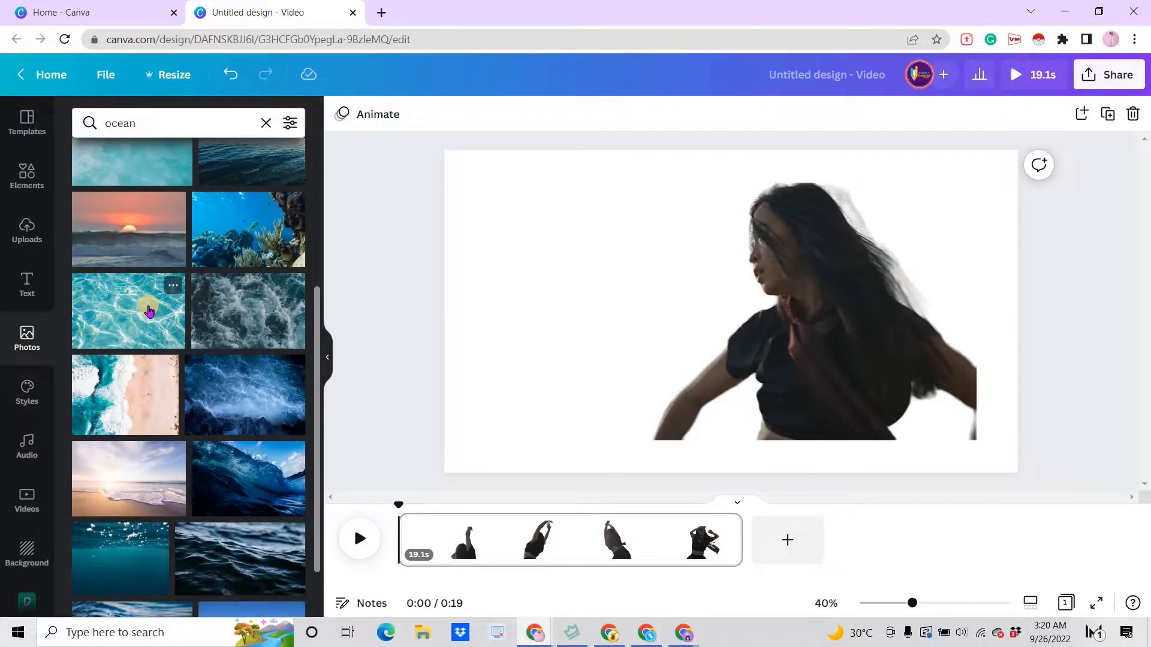
pyautogui.scroll(-8, 149, 311)
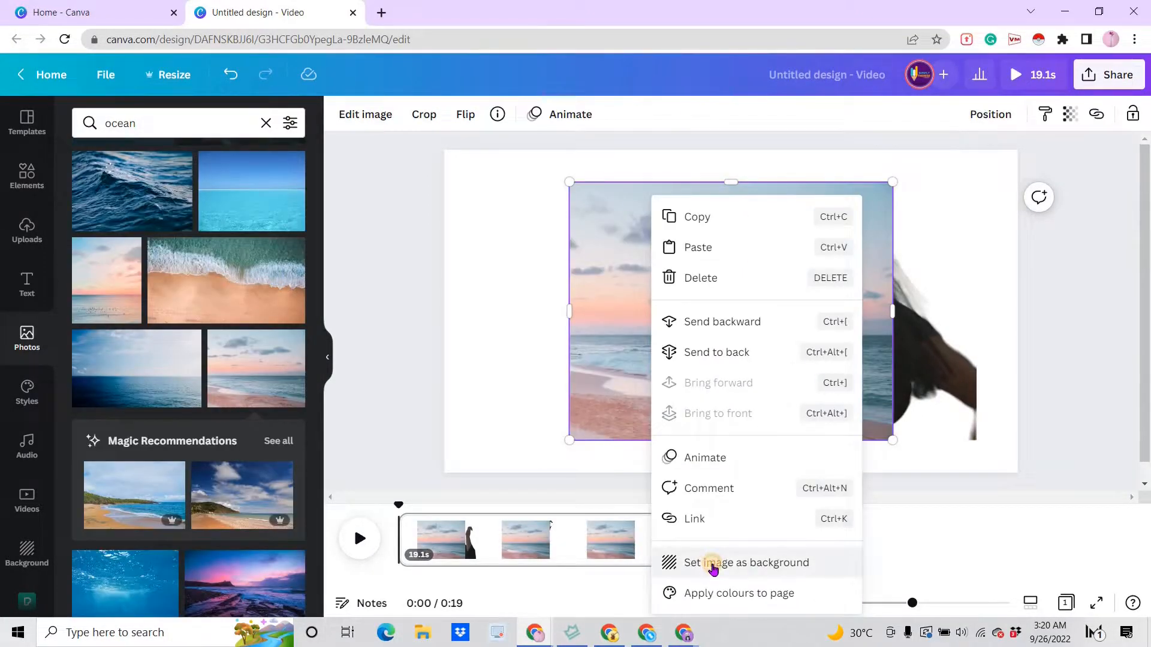
pyautogui.click(713, 567)
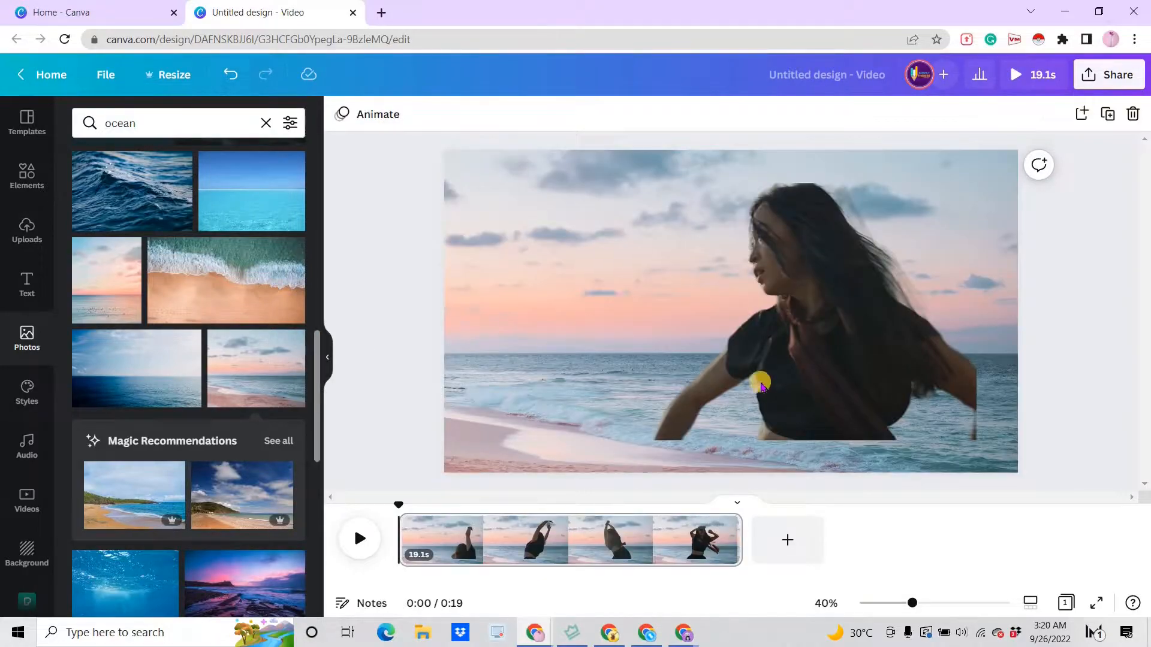
# - Enlarge the dancing clip to reach the page's top-right corner and preview the playback
pyautogui.click(763, 410)
pyautogui.moveTo(977, 208); pyautogui.dragTo(1004, 166)
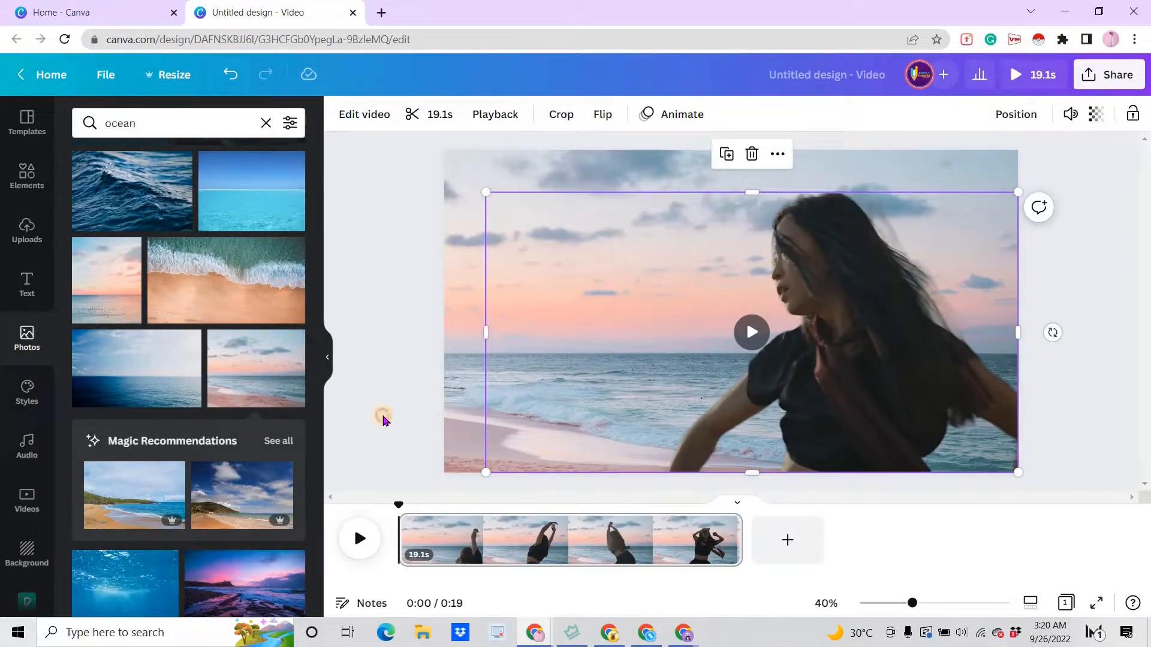
pyautogui.click(359, 539)
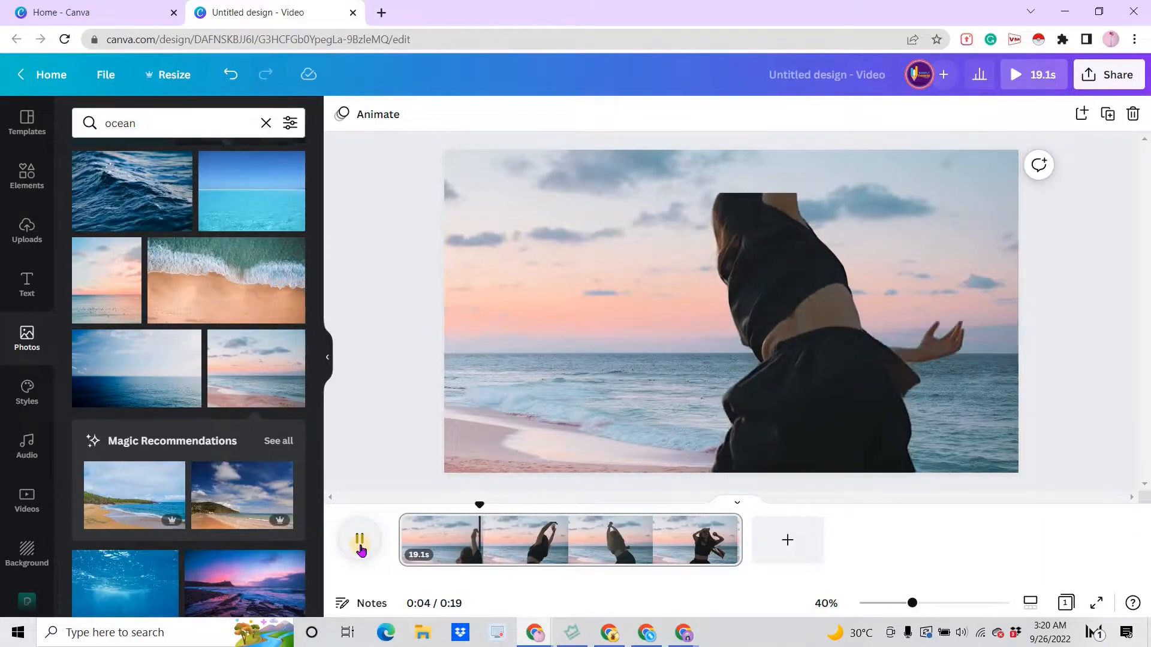
pyautogui.click(359, 543)
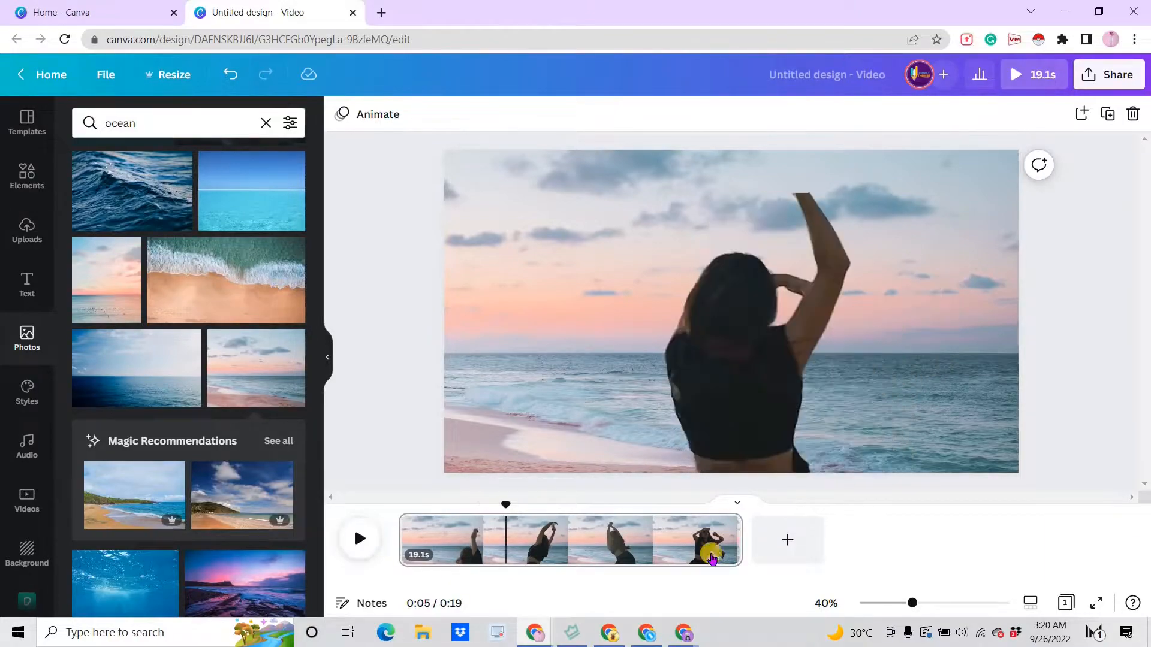
# - Add a new page and insert the 30-second woman talking clip from the video results
pyautogui.click(779, 547)
pyautogui.click(45, 508)
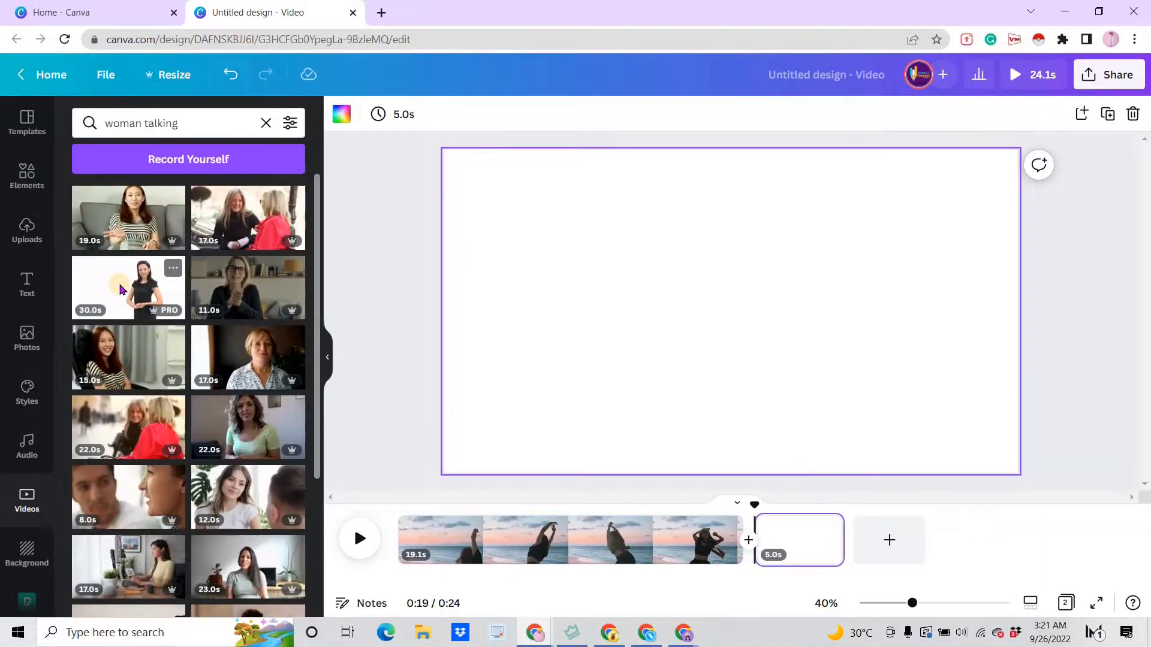
pyautogui.click(138, 281)
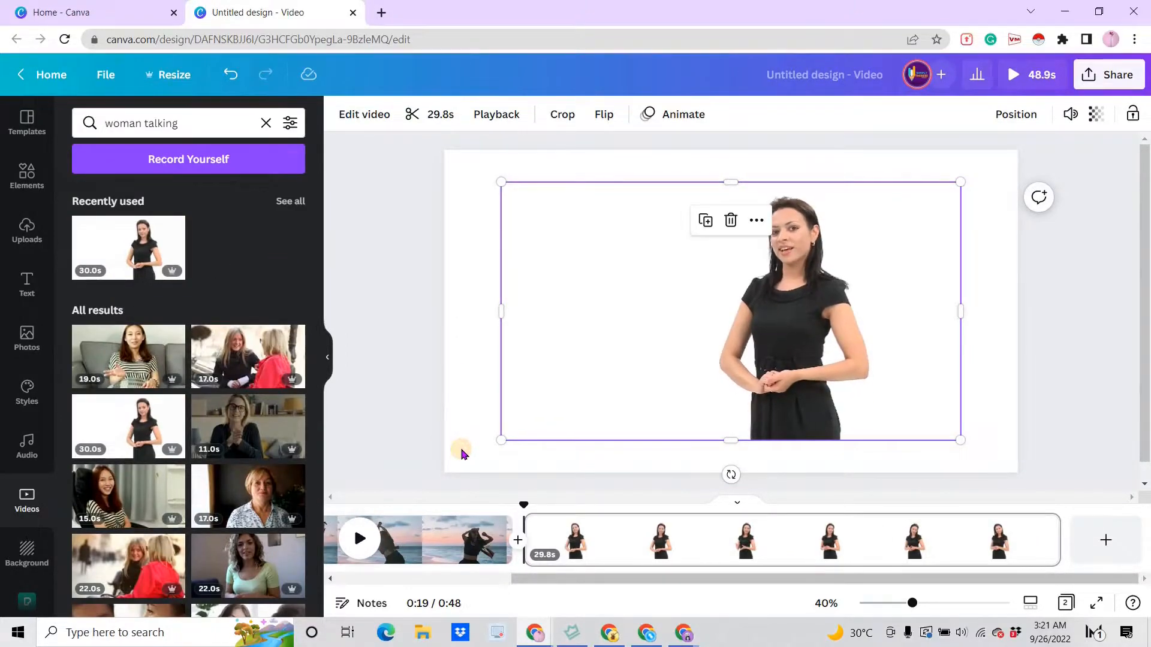
# - Set the second page's background colour to a light lavender from the brand palette
pyautogui.click(337, 157)
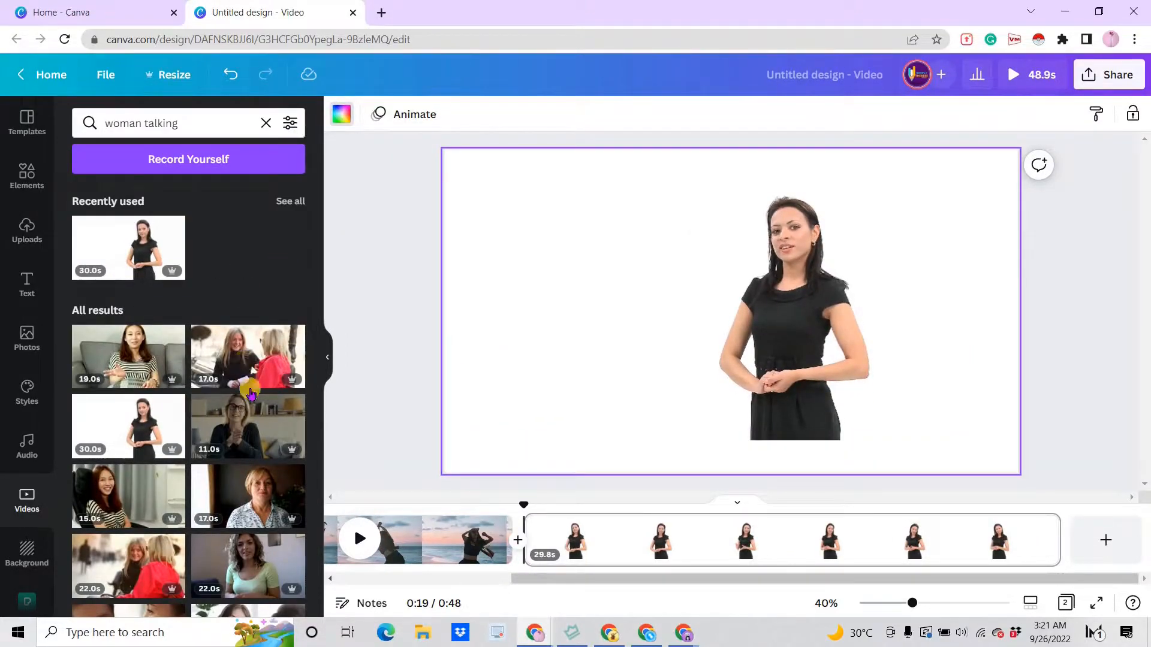
pyautogui.click(342, 115)
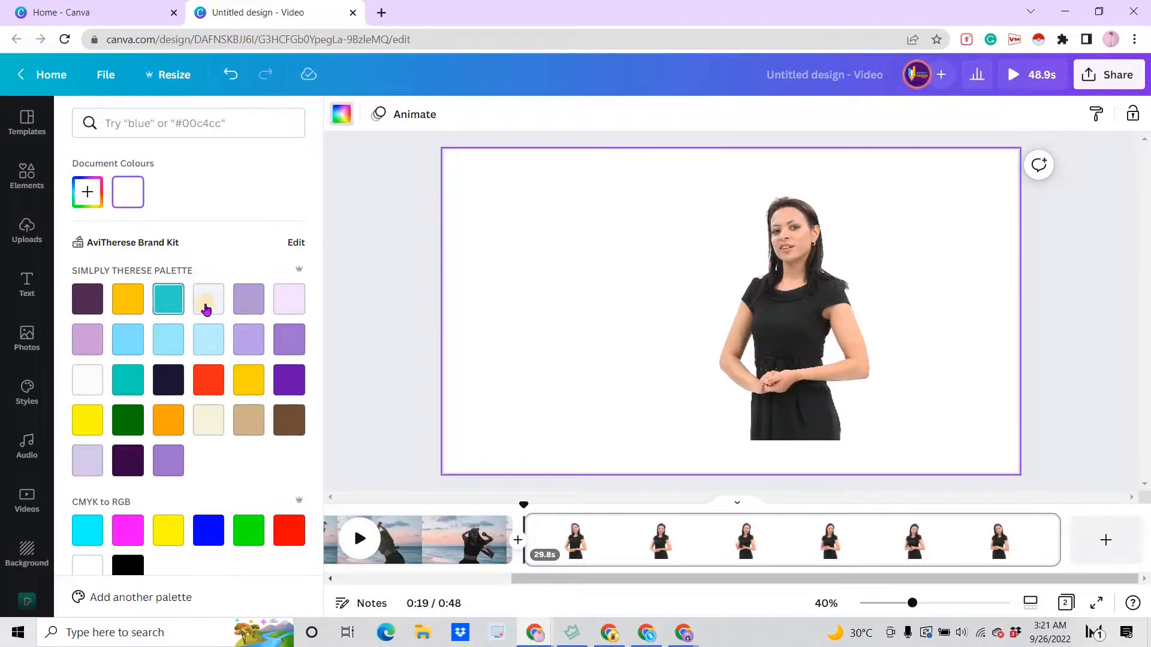
pyautogui.click(248, 339)
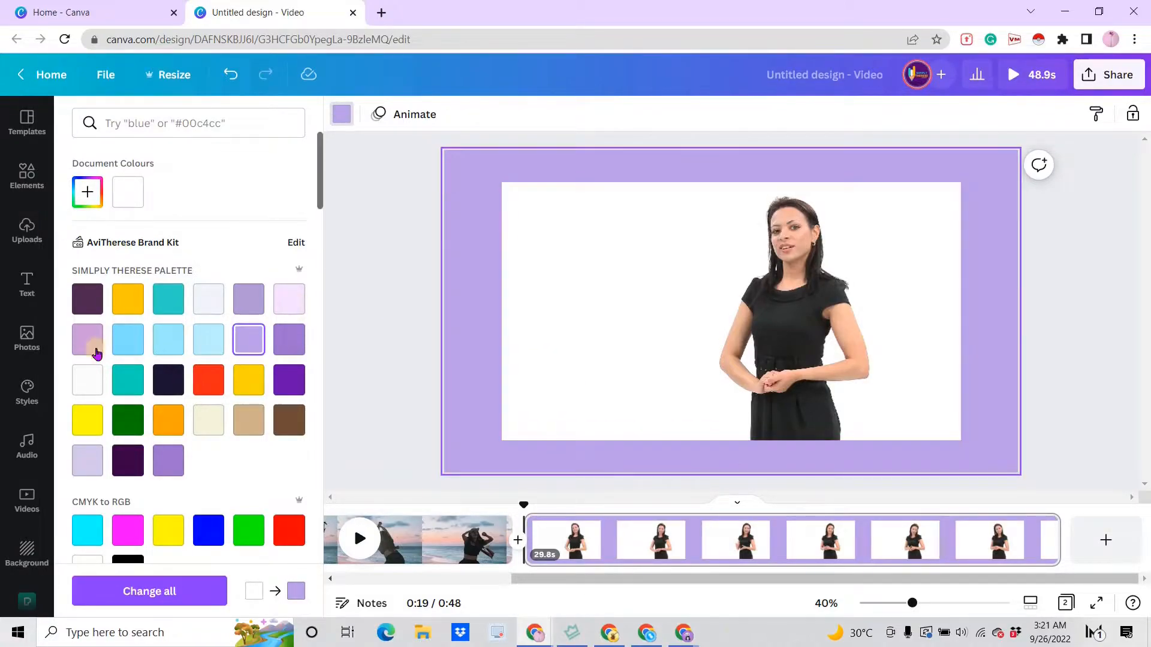
# - Remove the woman talking clip's background with the Background Remover effect
pyautogui.click(642, 400)
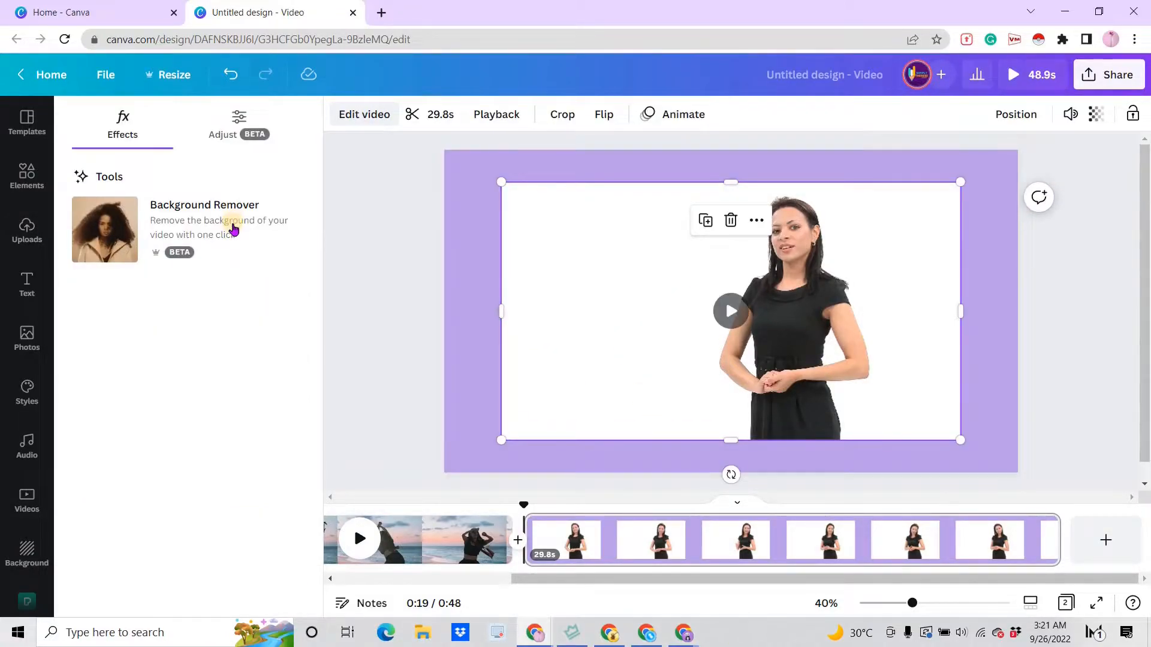
pyautogui.click(233, 230)
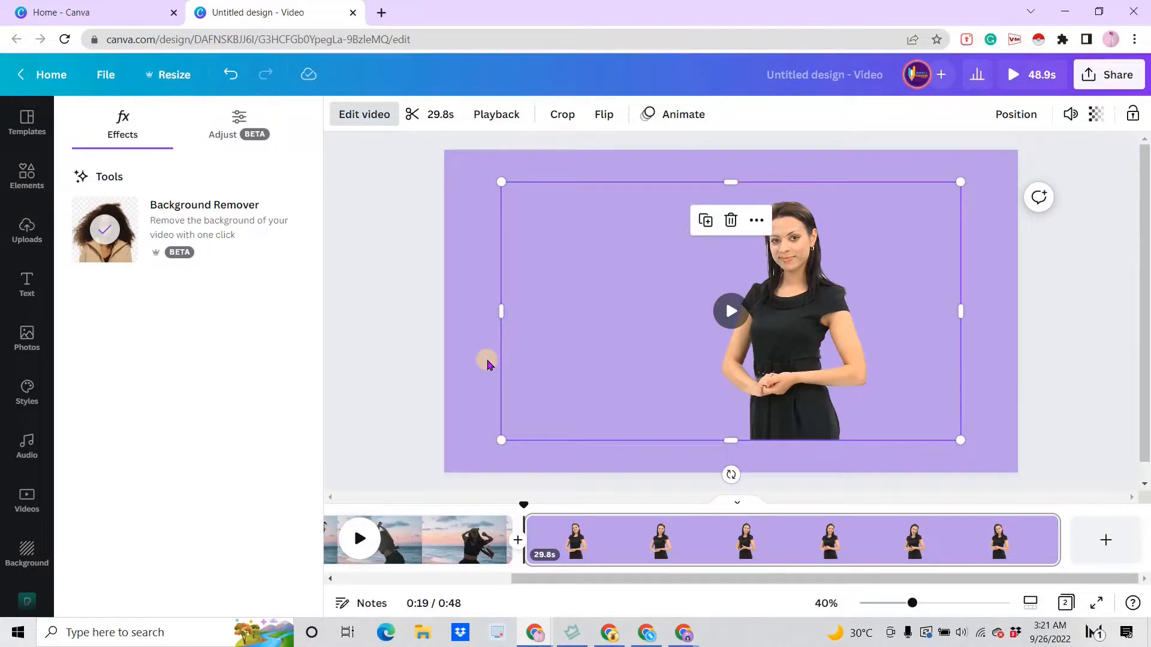
pyautogui.click(474, 397)
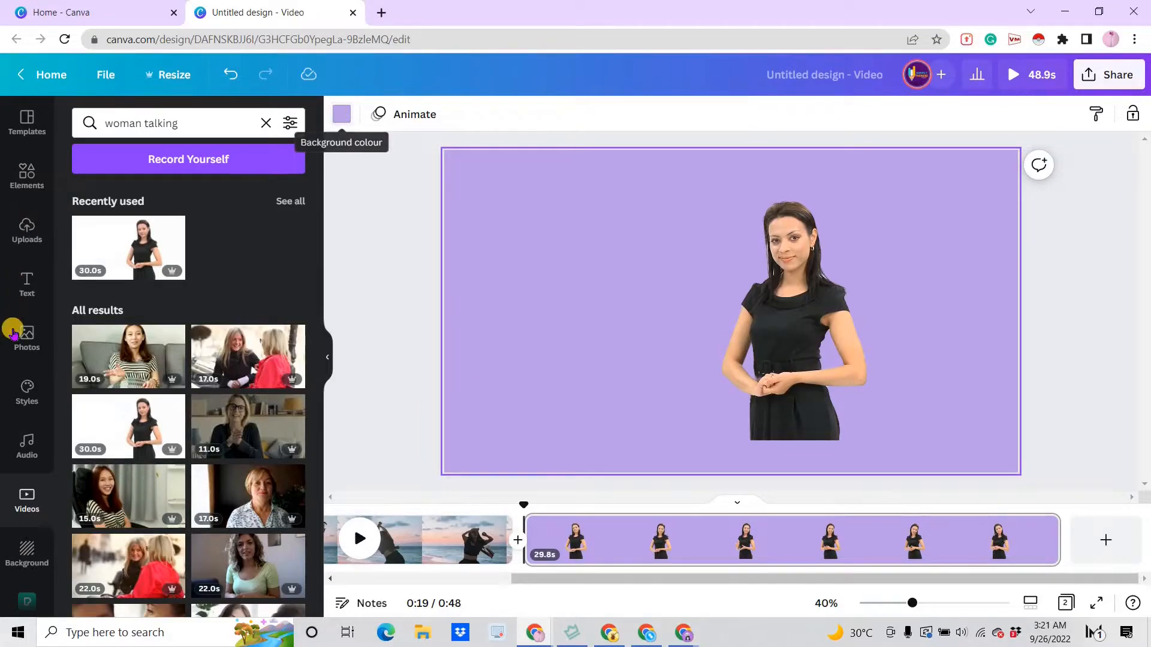
# - Add an office interior video from the "office purple" results and make it the page background
pyautogui.click(27, 501)
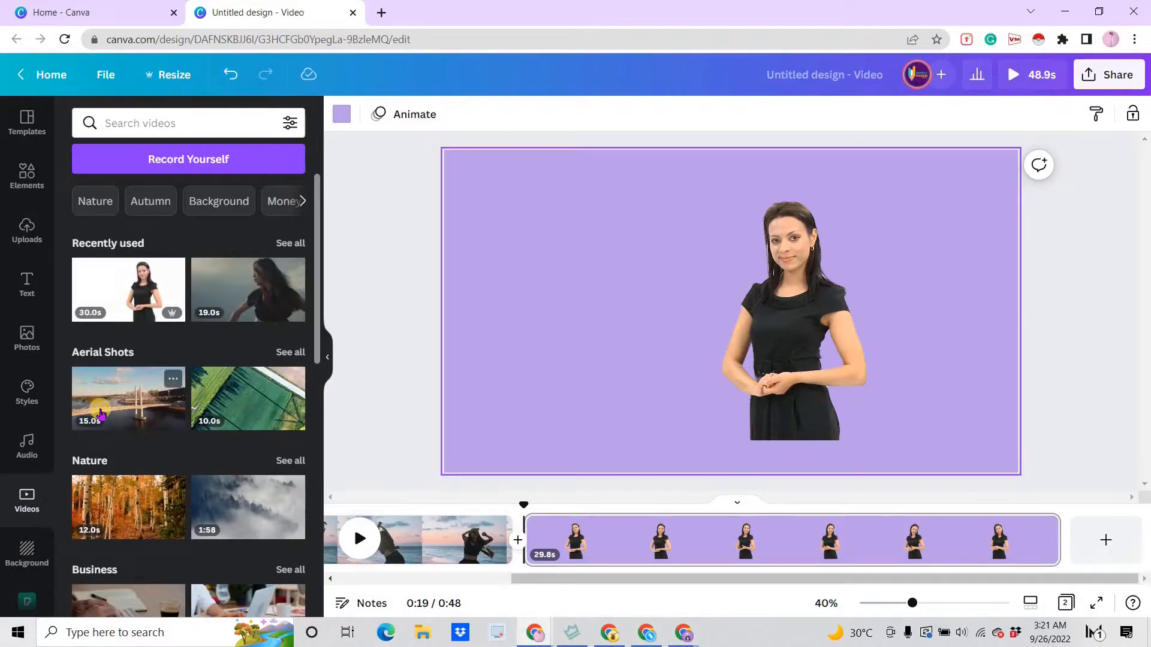
pyautogui.click(136, 122)
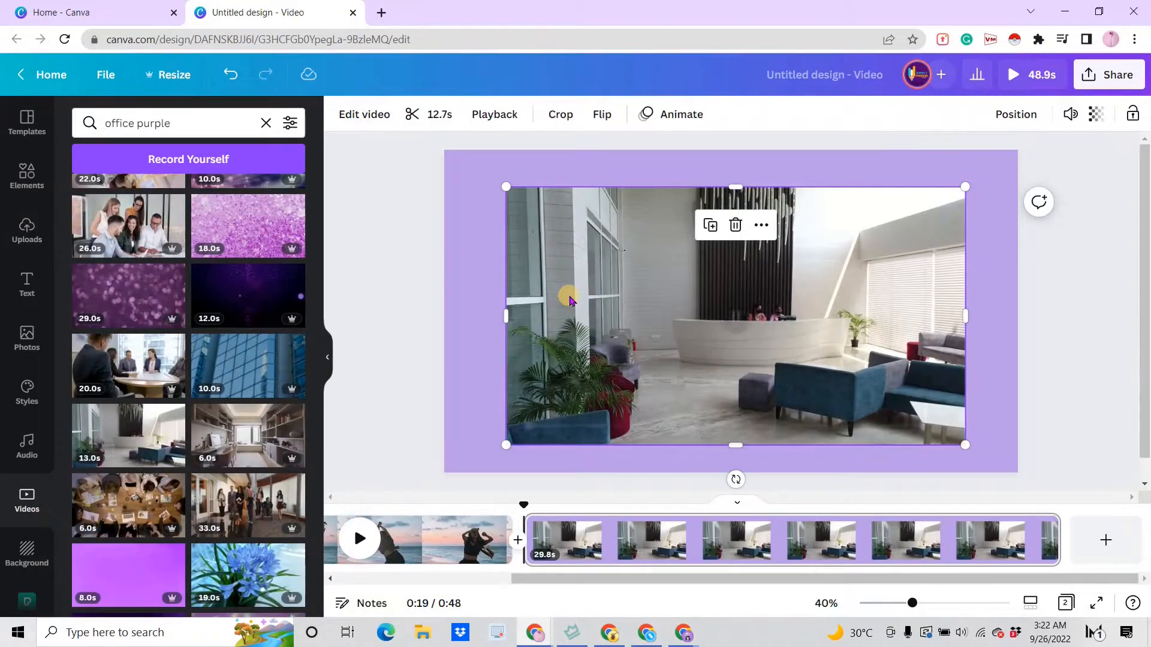
pyautogui.rightClick(567, 295)
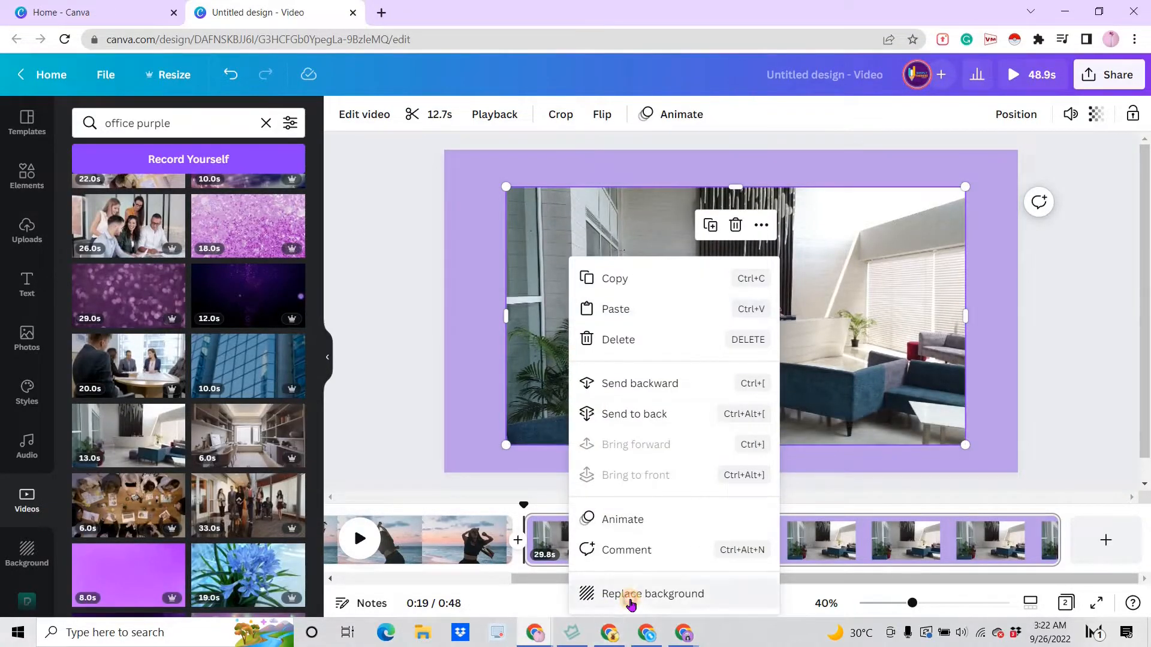
pyautogui.click(630, 596)
# - Move and enlarge the presenter clip to the page's top-right corner, then preview the playback
pyautogui.moveTo(787, 358); pyautogui.dragTo(712, 388)
pyautogui.moveTo(888, 214); pyautogui.dragTo(1002, 150)
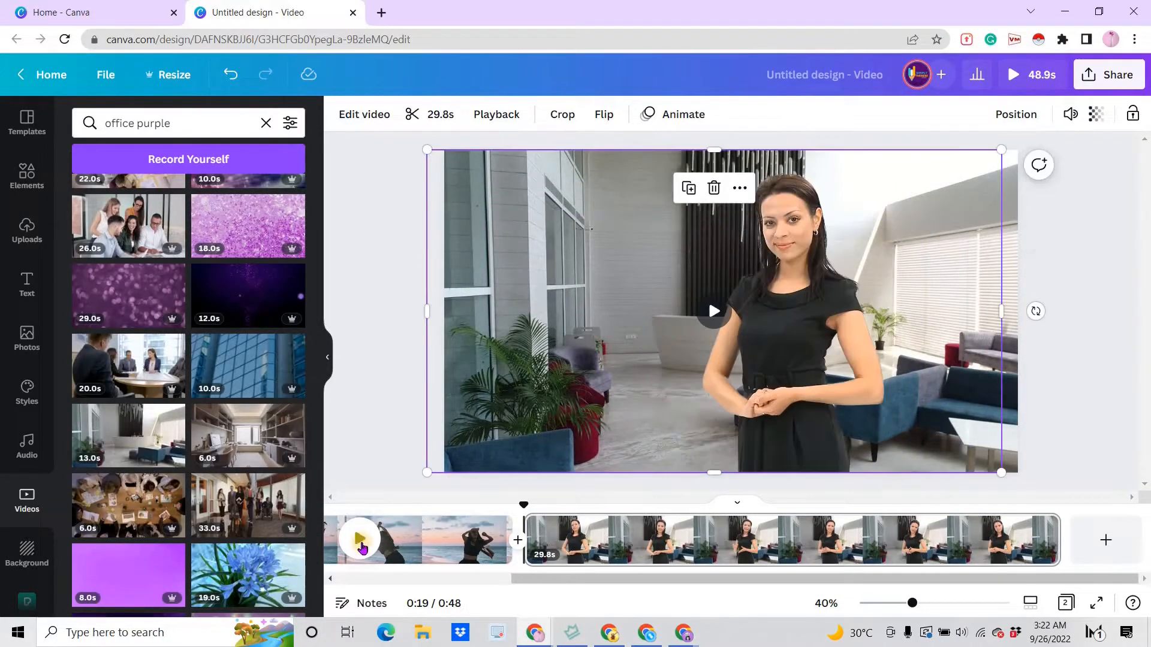
pyautogui.click(361, 541)
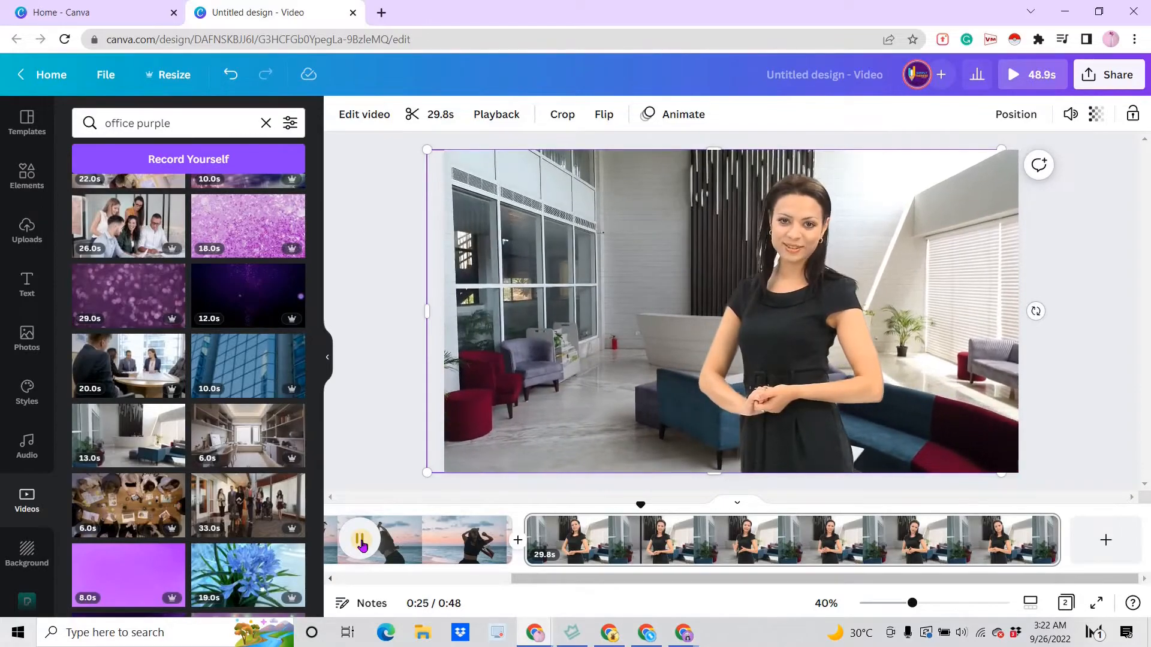
pyautogui.click(361, 539)
pyautogui.click(383, 400)
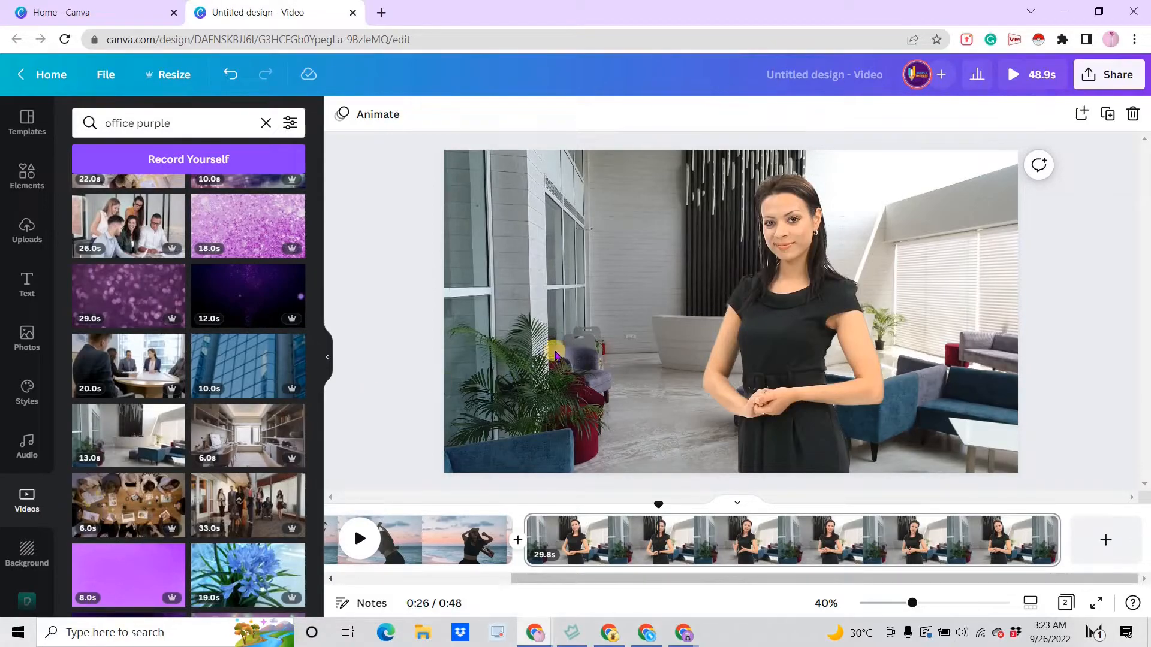
# - Add a heading text box and widen it so "Add a heading" fits on one line
pyautogui.press('t')
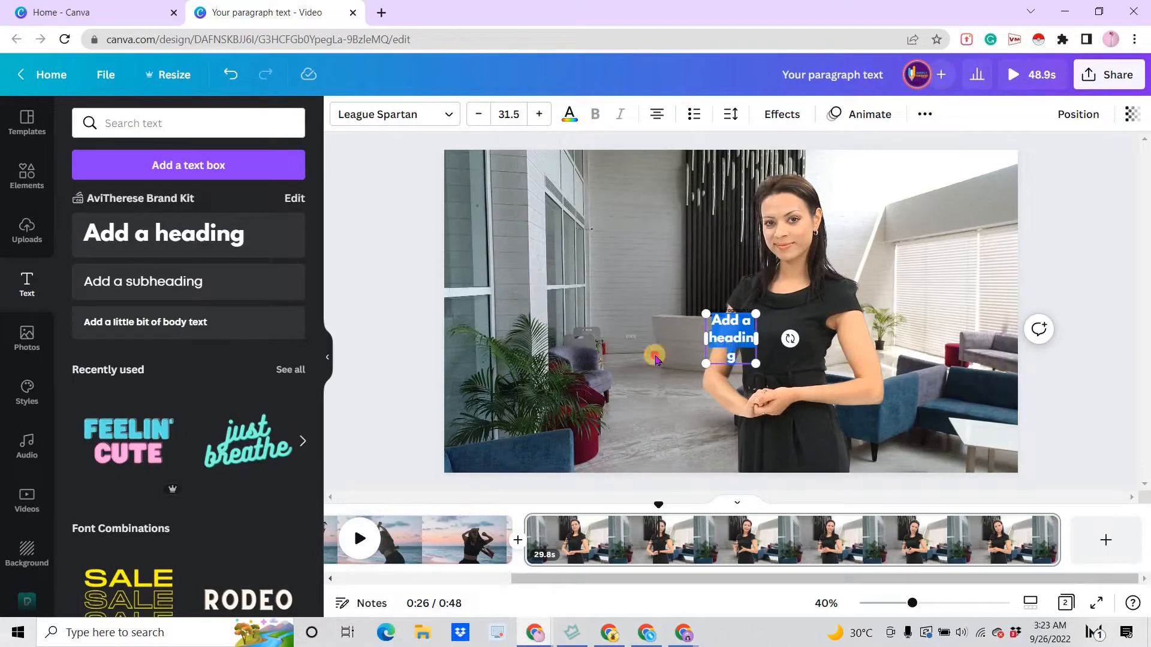
pyautogui.moveTo(625, 360); pyautogui.dragTo(676, 363)
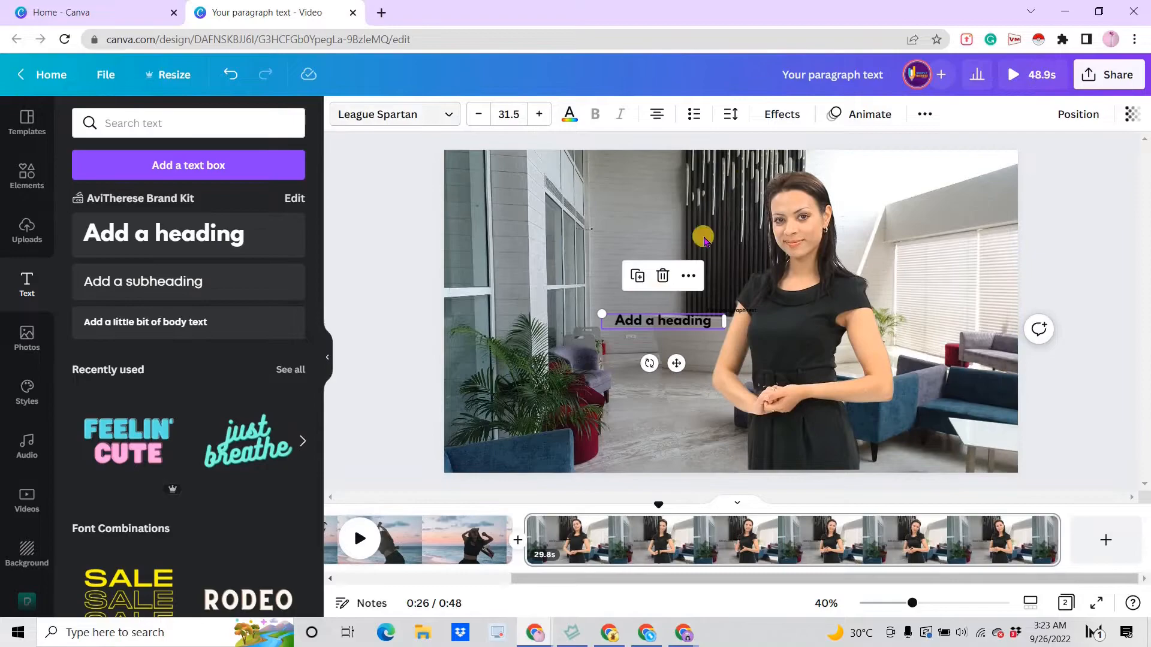
pyautogui.doubleClick(649, 321)
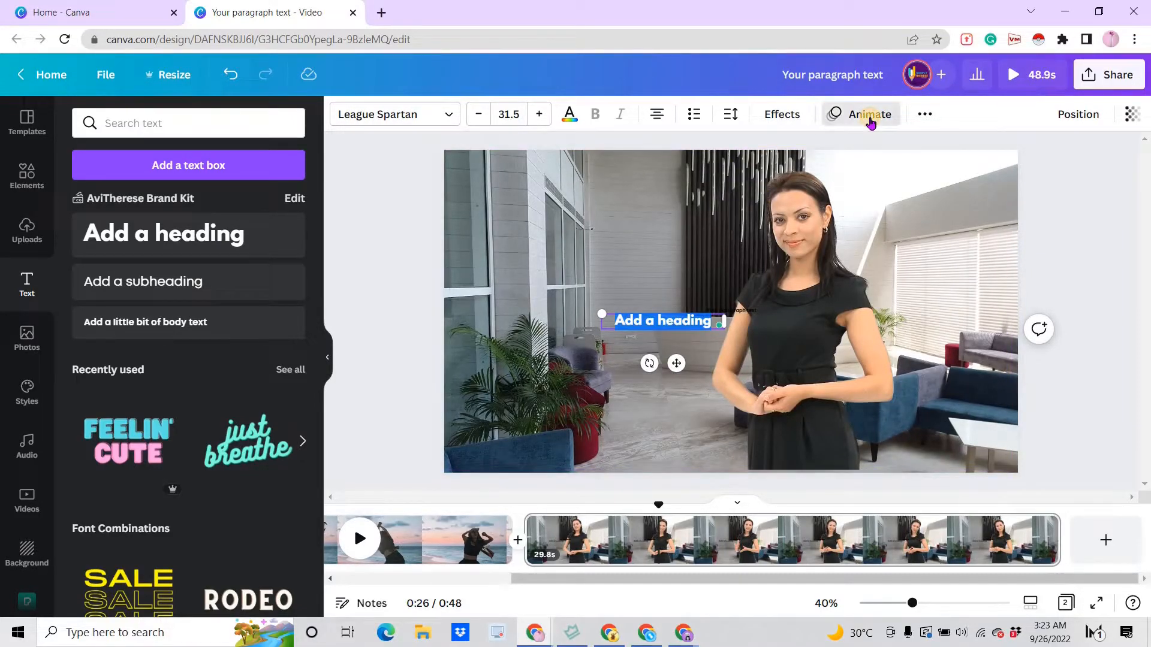
# - Apply the Typewriter text animation to the heading
pyautogui.click(869, 118)
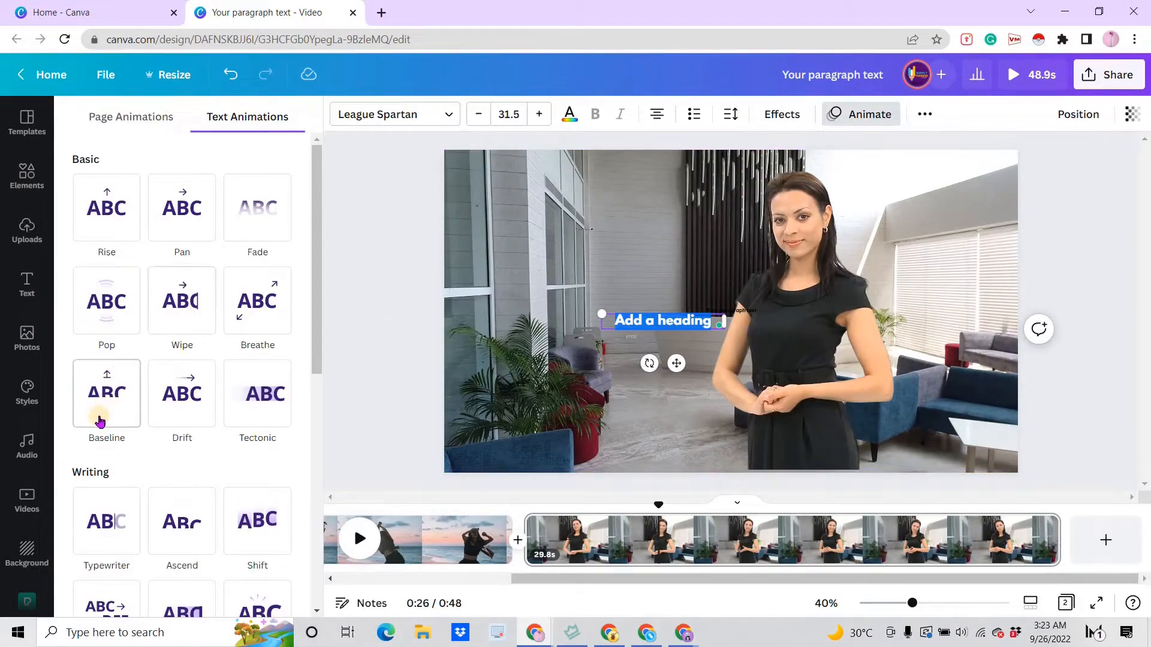
pyautogui.scroll(-4, 97, 416)
pyautogui.scroll(3, 101, 365)
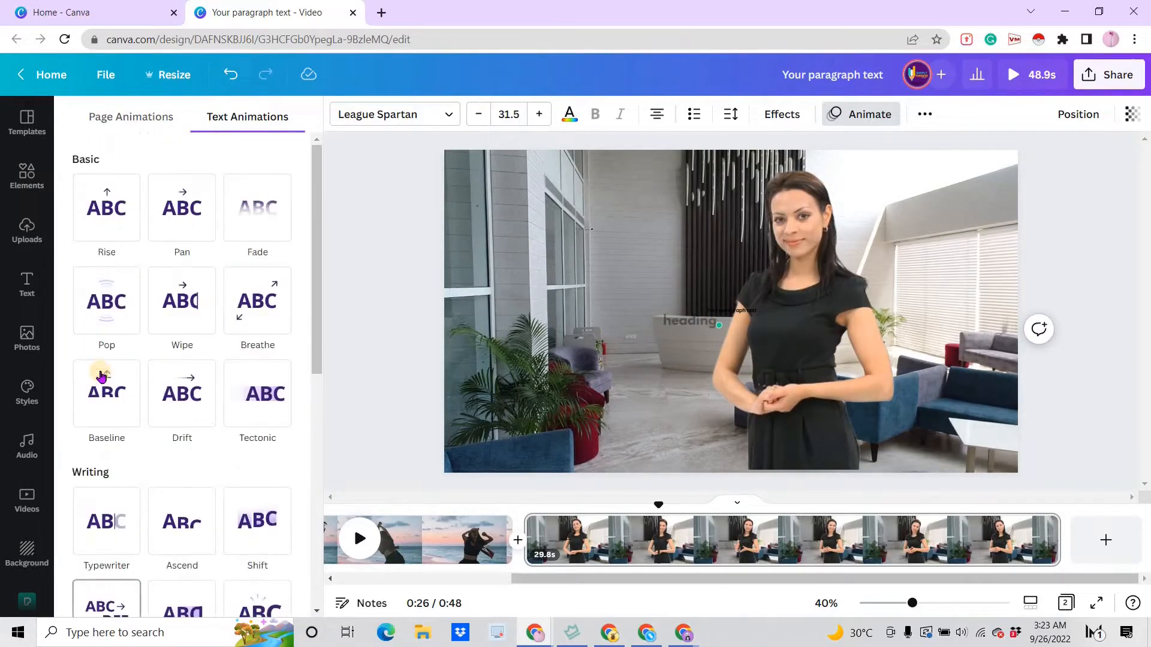
pyautogui.scroll(-2, 100, 393)
pyautogui.click(98, 403)
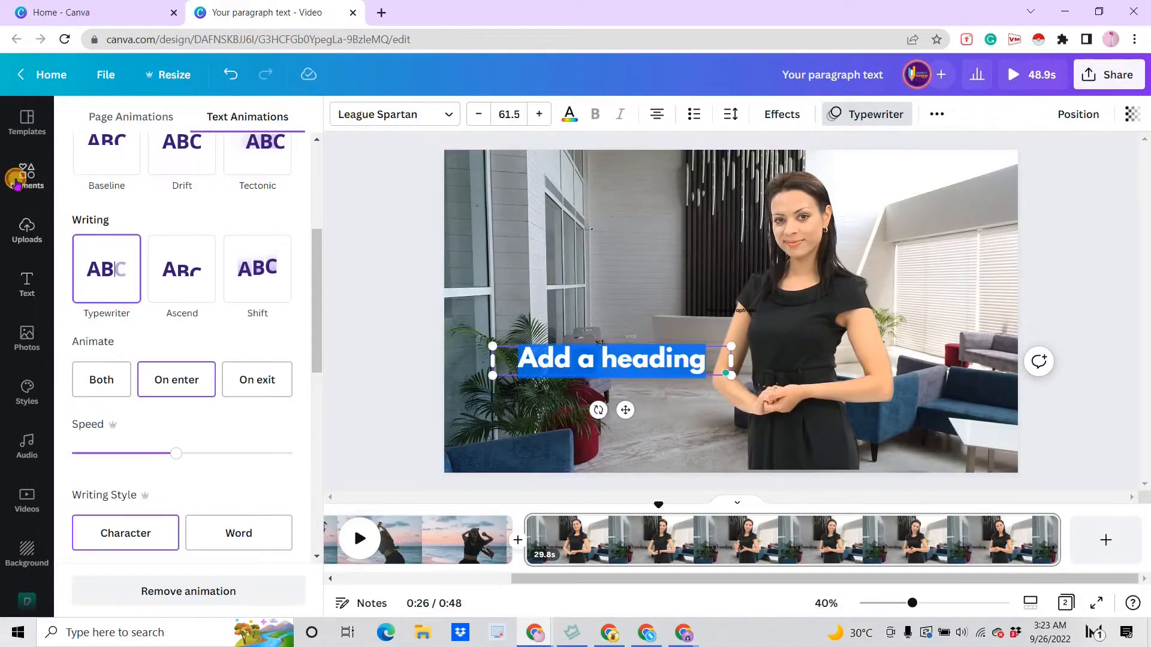
# - Add the "Girls Can Do Anything" sticker from Graphics and place it in the page's bottom-right corner
pyautogui.click(27, 285)
pyautogui.click(27, 175)
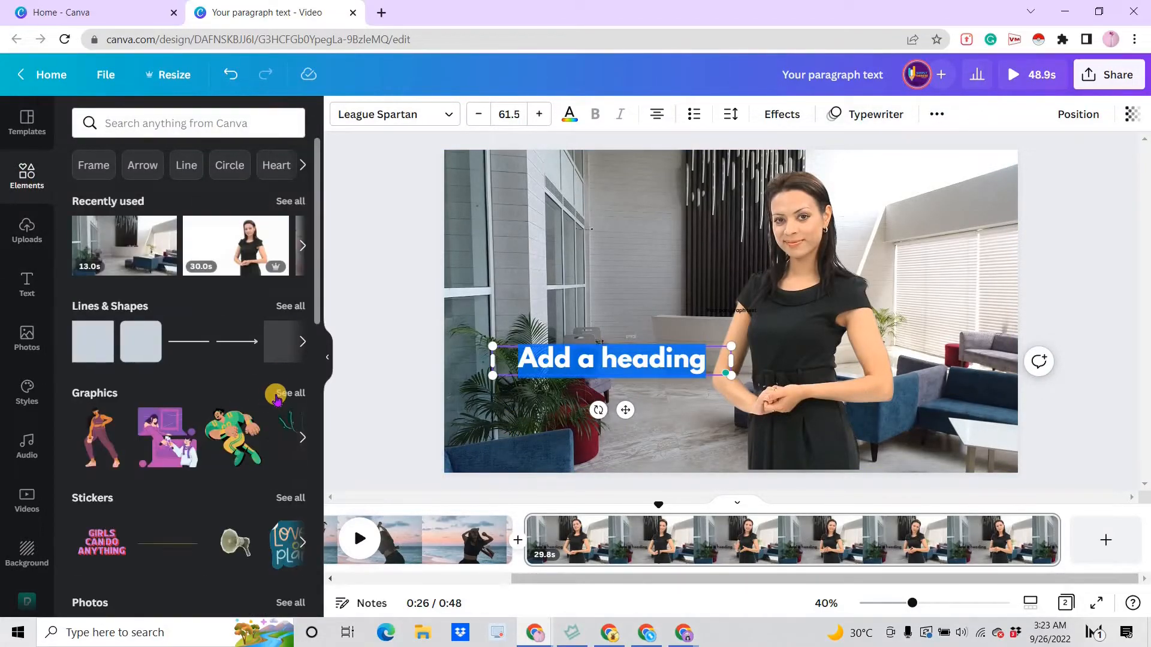
pyautogui.click(281, 394)
pyautogui.click(102, 348)
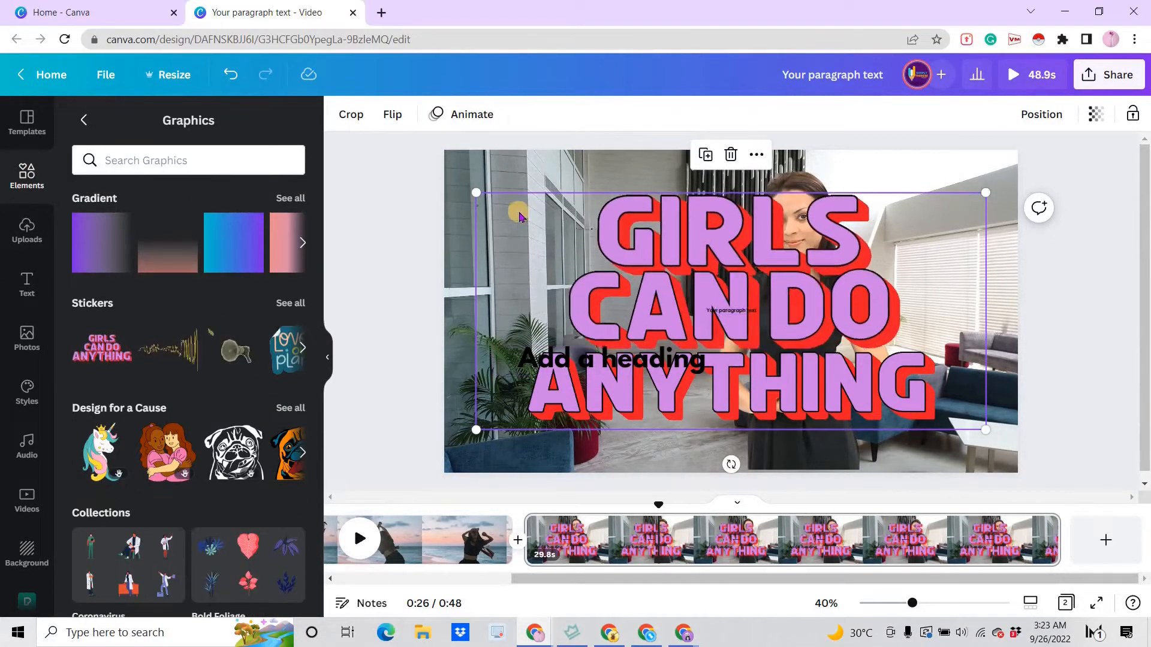
pyautogui.moveTo(519, 216); pyautogui.dragTo(966, 435)
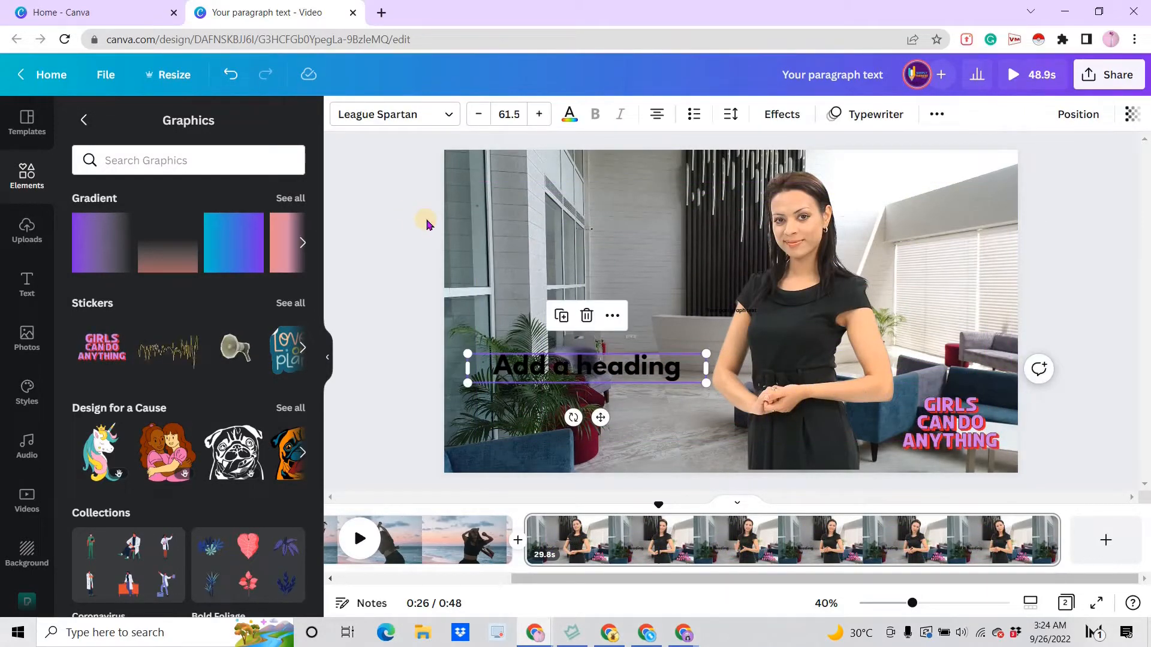
# - Change the heading text colour to red
pyautogui.click(797, 323)
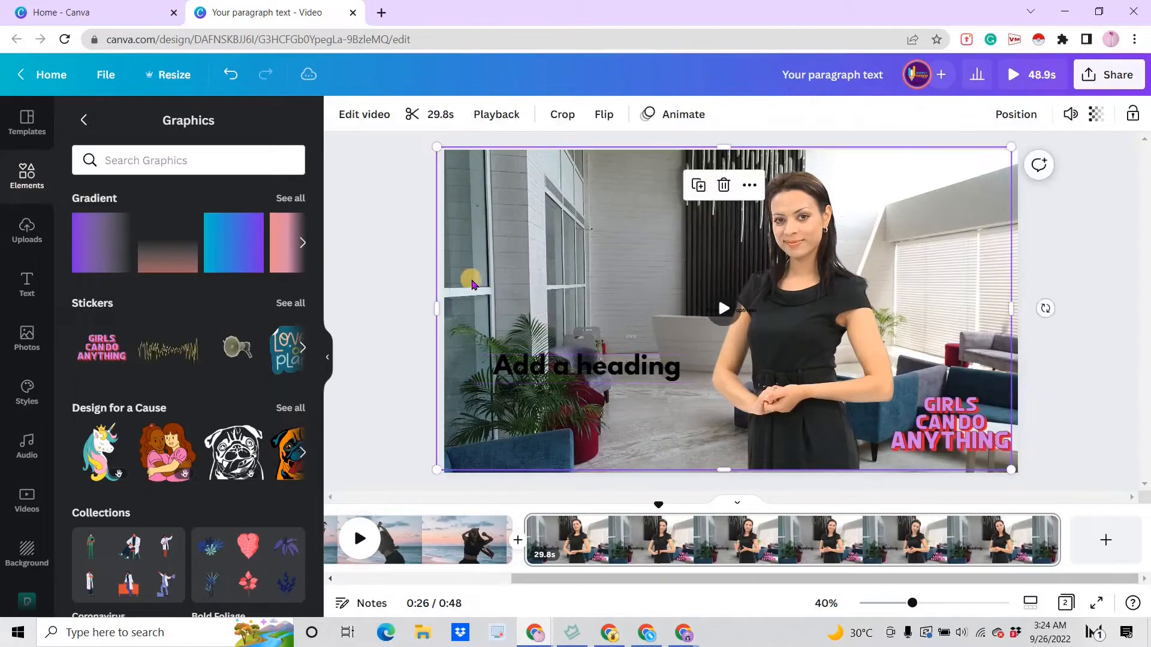
pyautogui.click(505, 365)
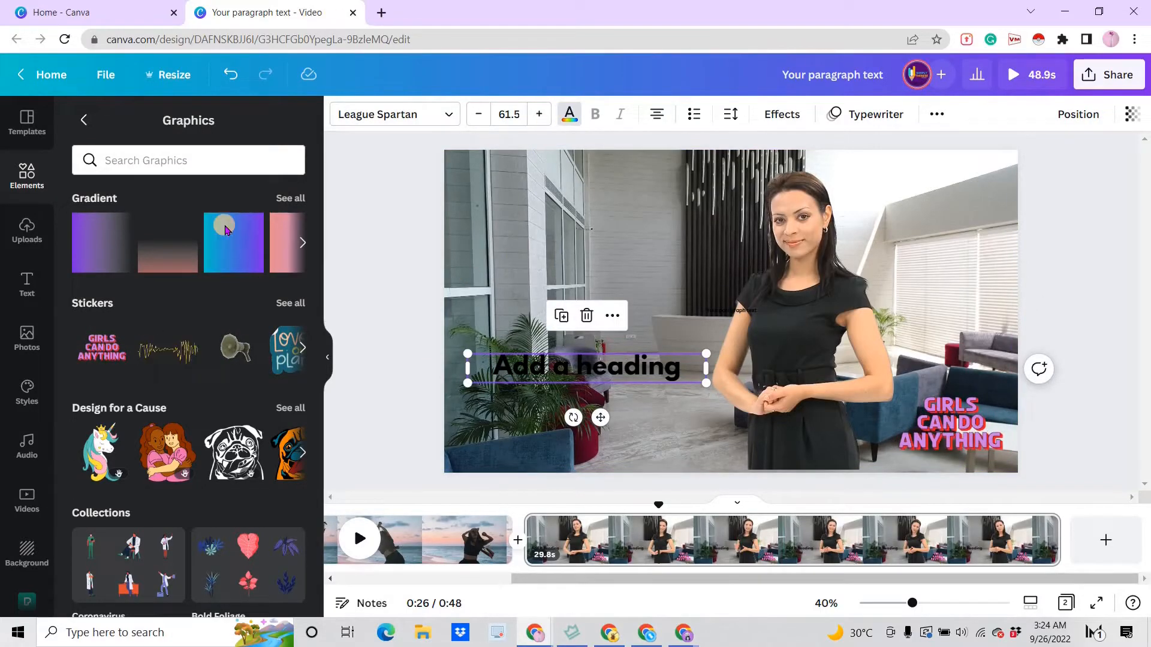
pyautogui.click(379, 223)
pyautogui.click(435, 217)
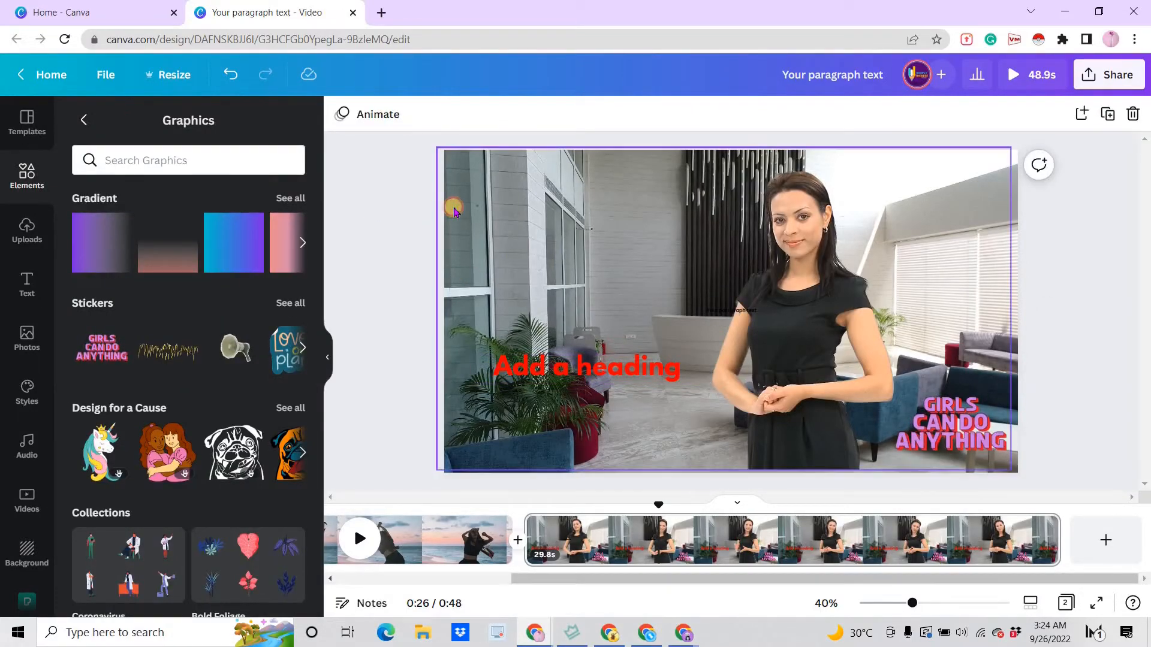
# - Delete the office background video from the page
pyautogui.click(454, 211)
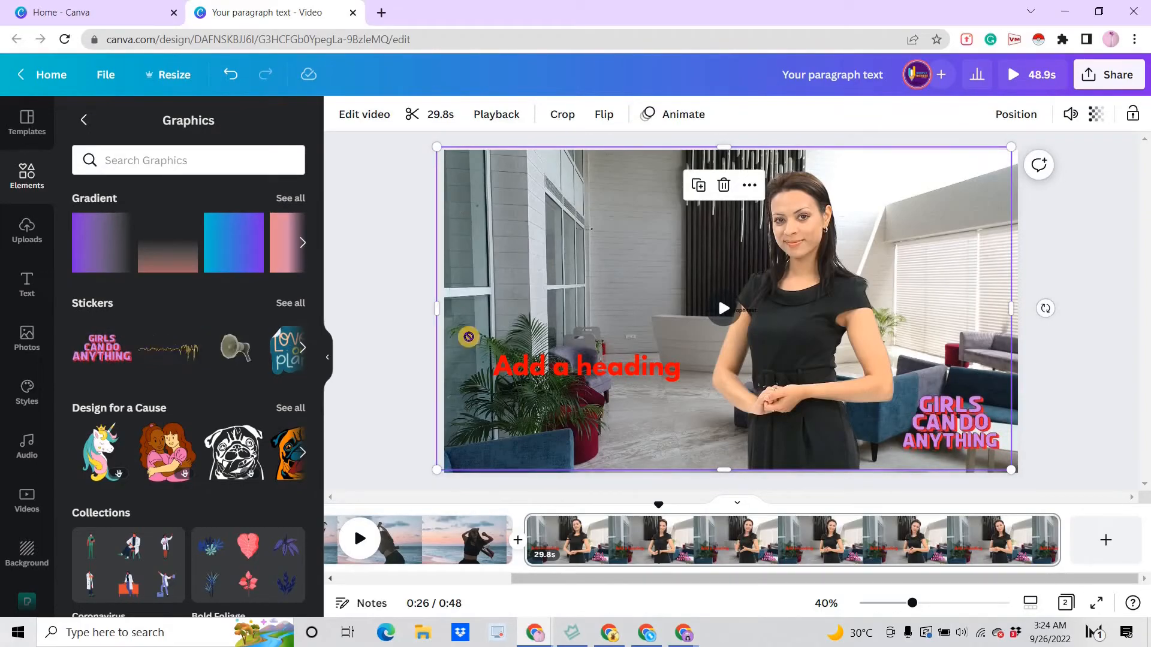
pyautogui.rightClick(469, 336)
pyautogui.click(514, 544)
pyautogui.rightClick(513, 328)
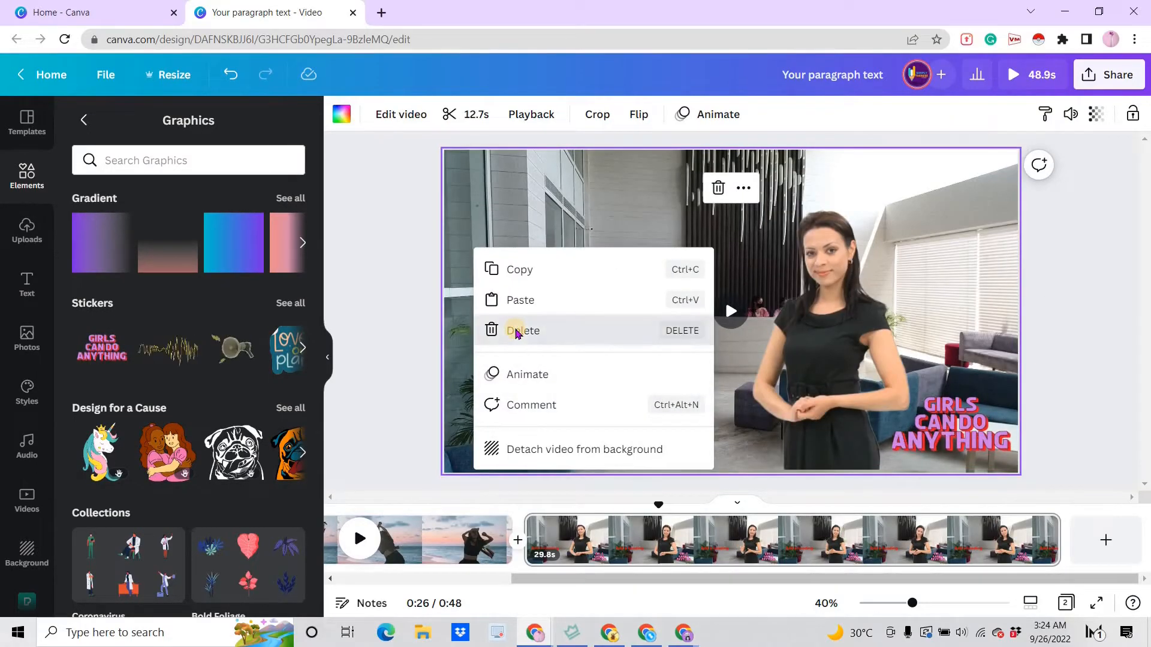
pyautogui.click(516, 331)
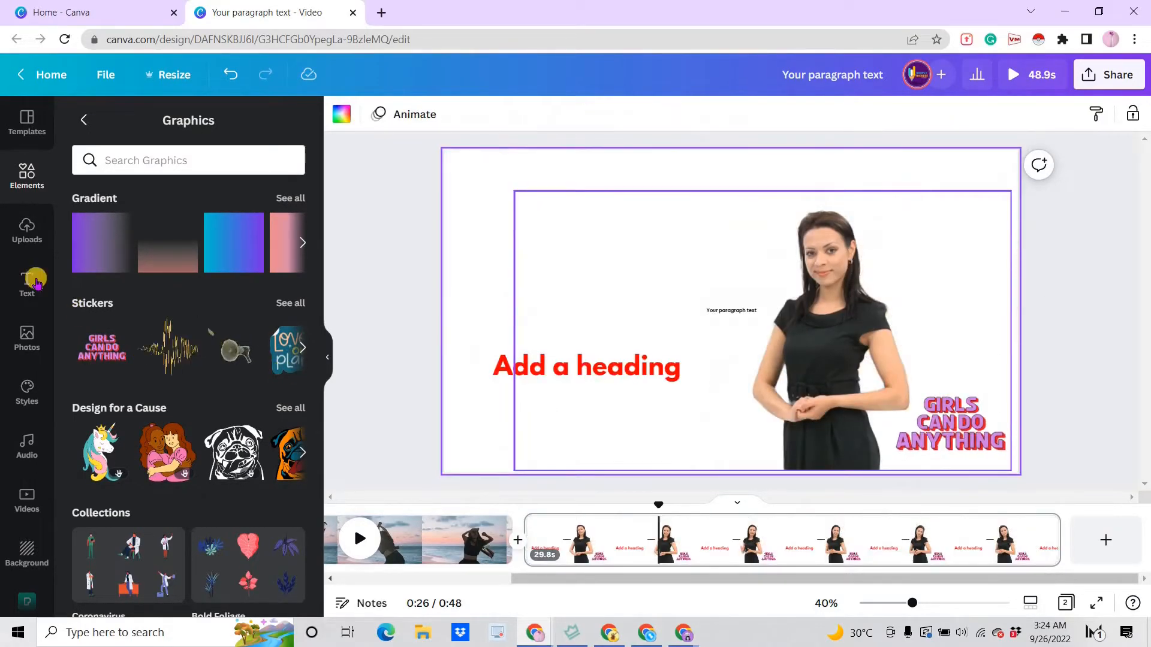
# - Set the pink carnation photo from recently used photos as the page background
pyautogui.click(27, 347)
pyautogui.click(265, 122)
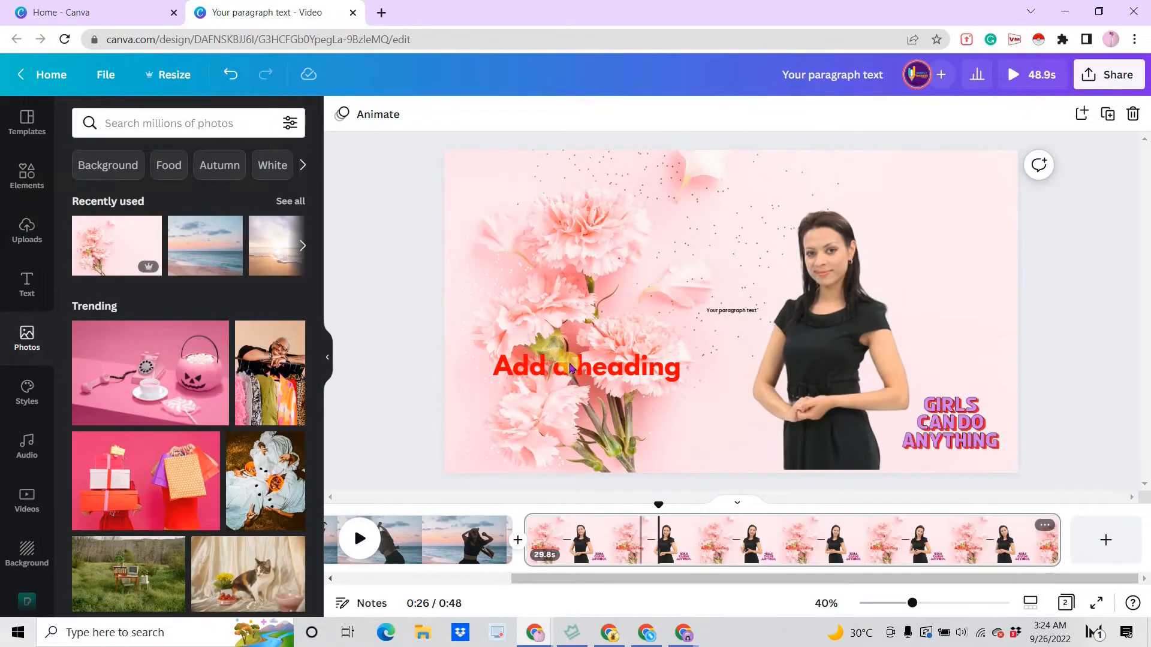
pyautogui.click(385, 354)
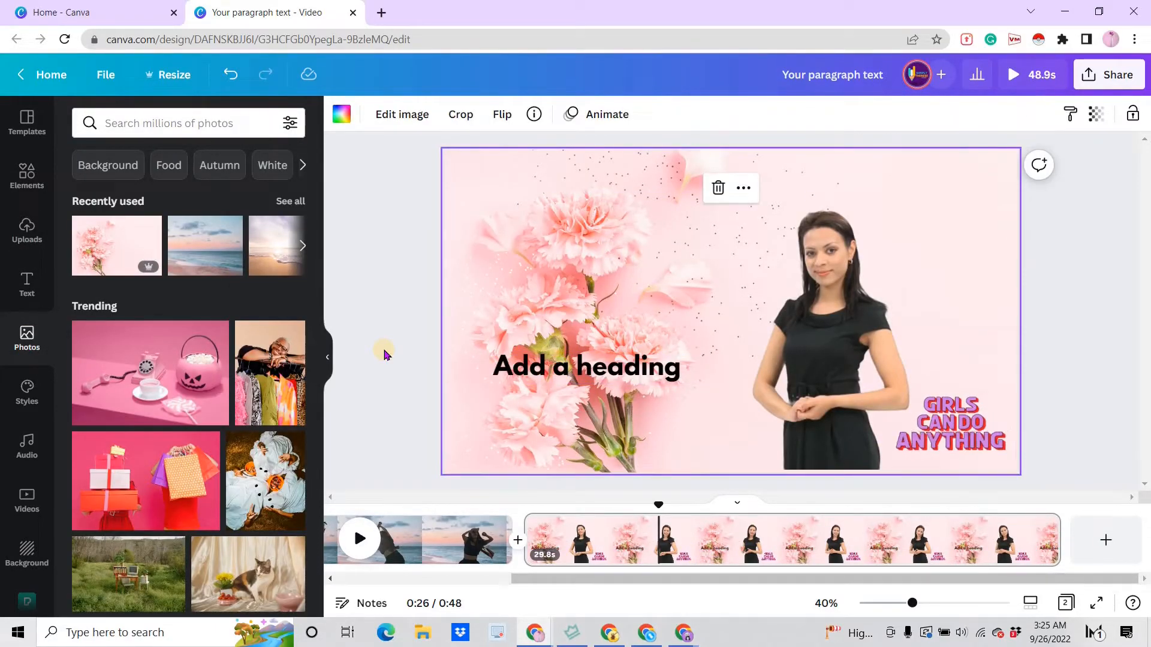